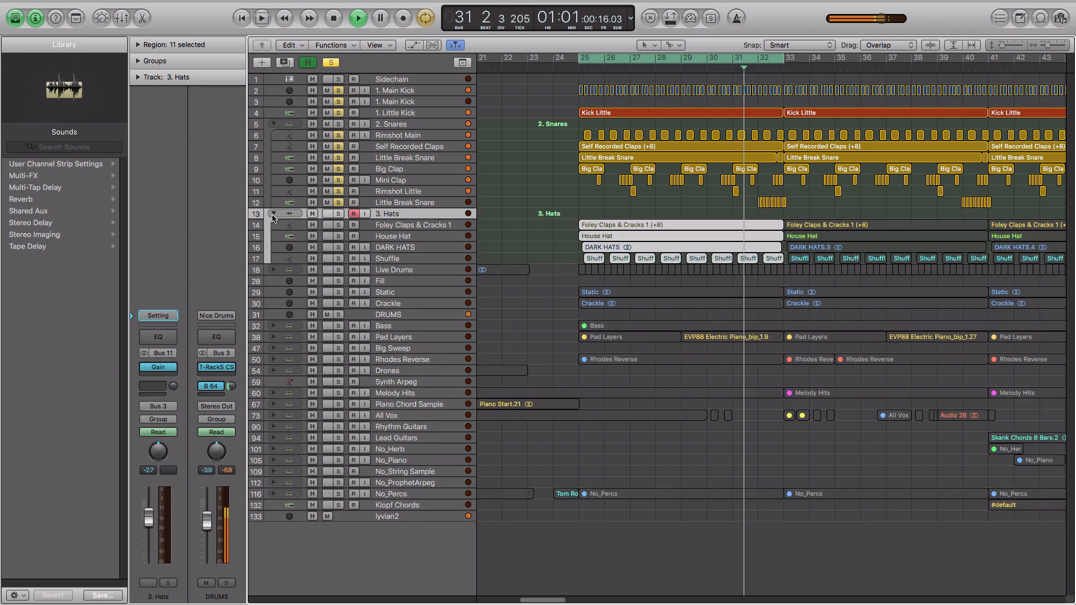
# Step: Clear the existing kick and snare solos, solo the Foley Claps & Cracks 1 track and start playback
pyautogui.moveTo(341, 172); pyautogui.dragTo(338, 91)
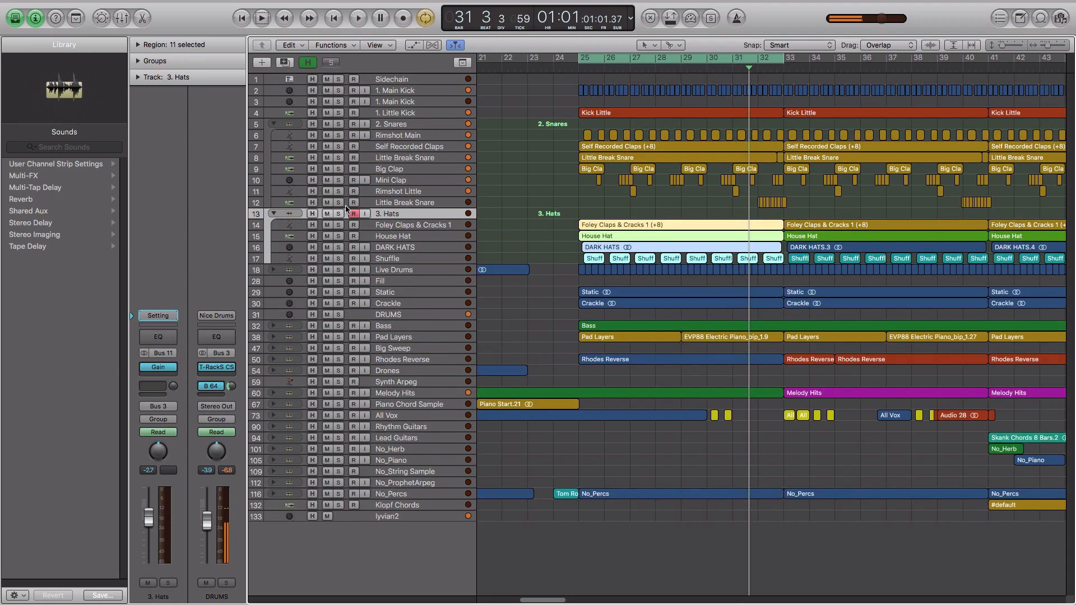
pyautogui.click(338, 225)
pyautogui.press('space')
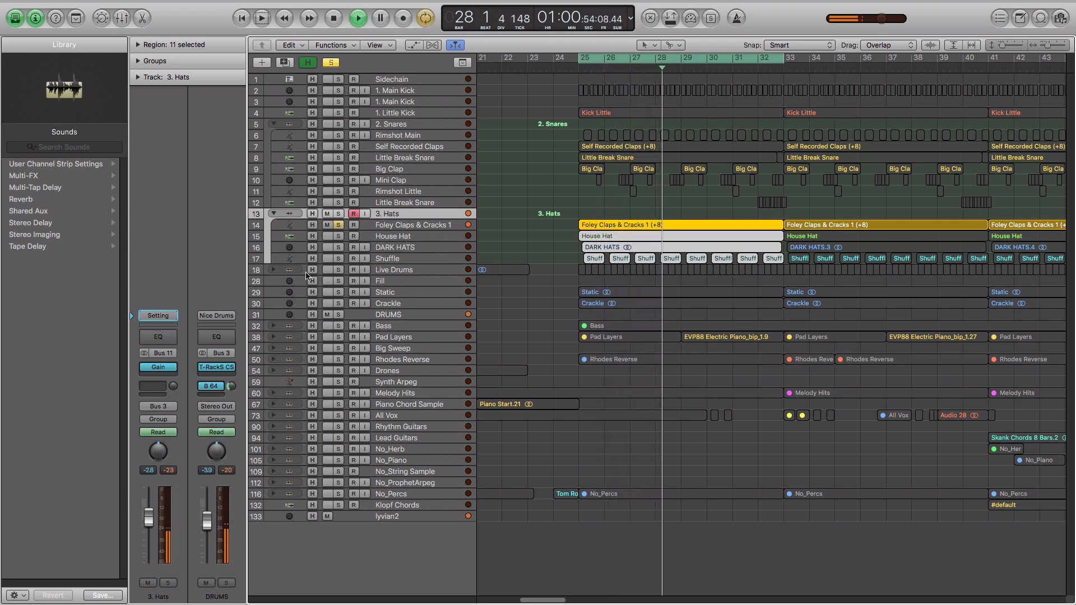
# Step: Examine the EXS24 sampler on the Foley Claps & Cracks 1 track, with playback stopped before closing it
pyautogui.click(382, 226)
pyautogui.click(158, 350)
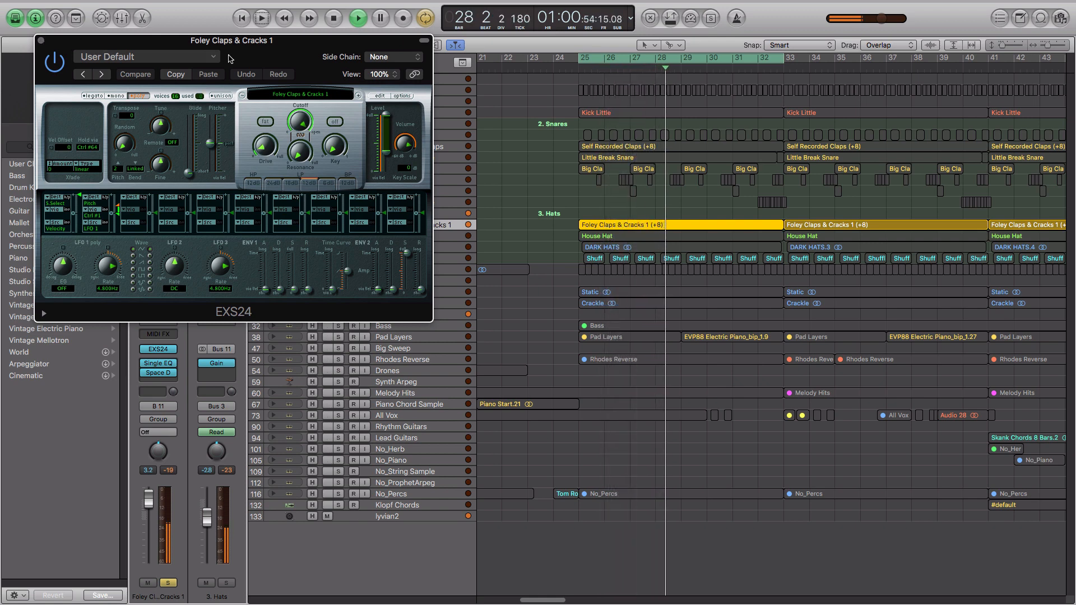
pyautogui.press('space')
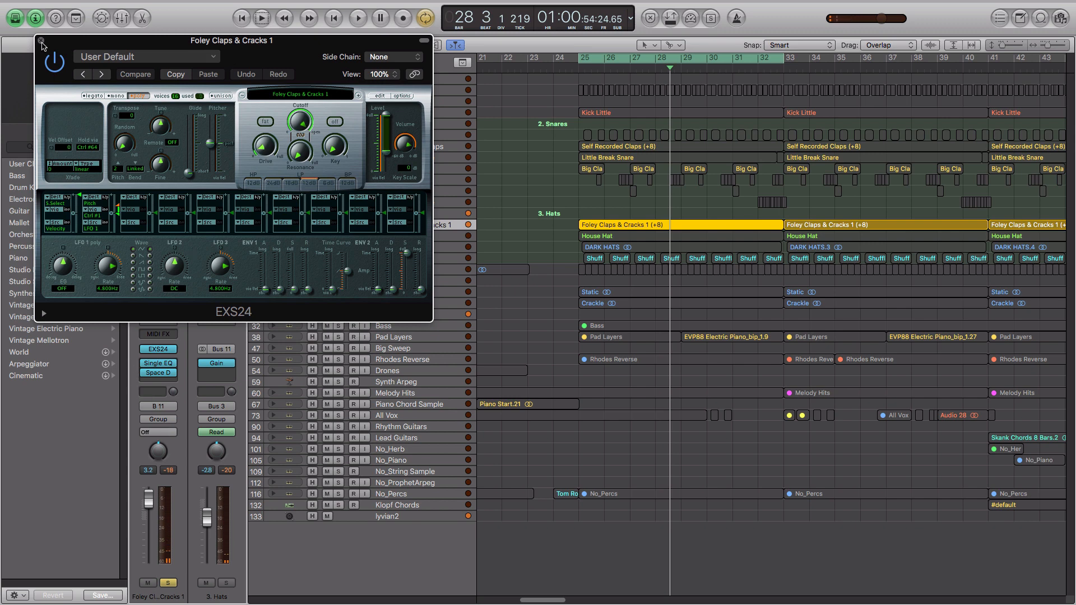
pyautogui.click(41, 42)
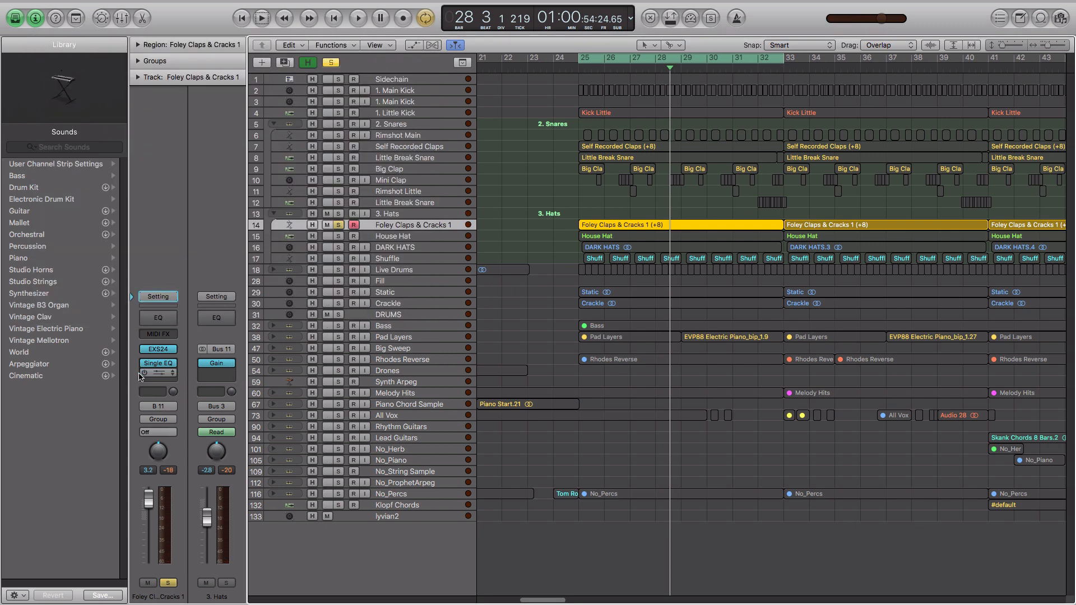
# Step: During playback, load the Small Spaces room preset 0.8s Drum Booth One into Space Designer on the Foley Claps & Cracks 1 track
pyautogui.press('space')
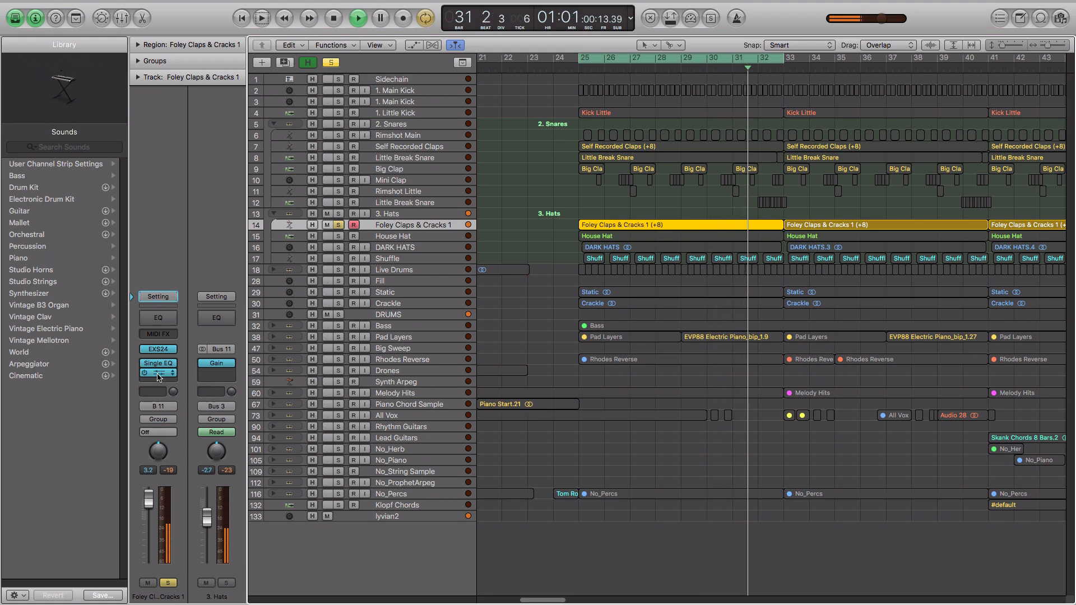
pyautogui.click(159, 374)
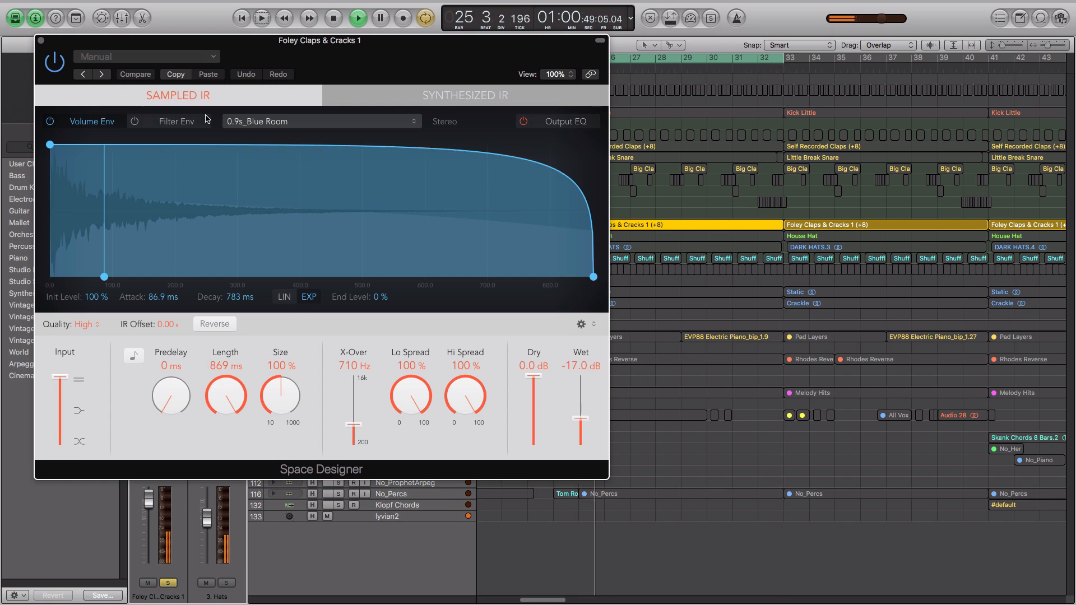
pyautogui.click(147, 56)
pyautogui.moveTo(179, 321)
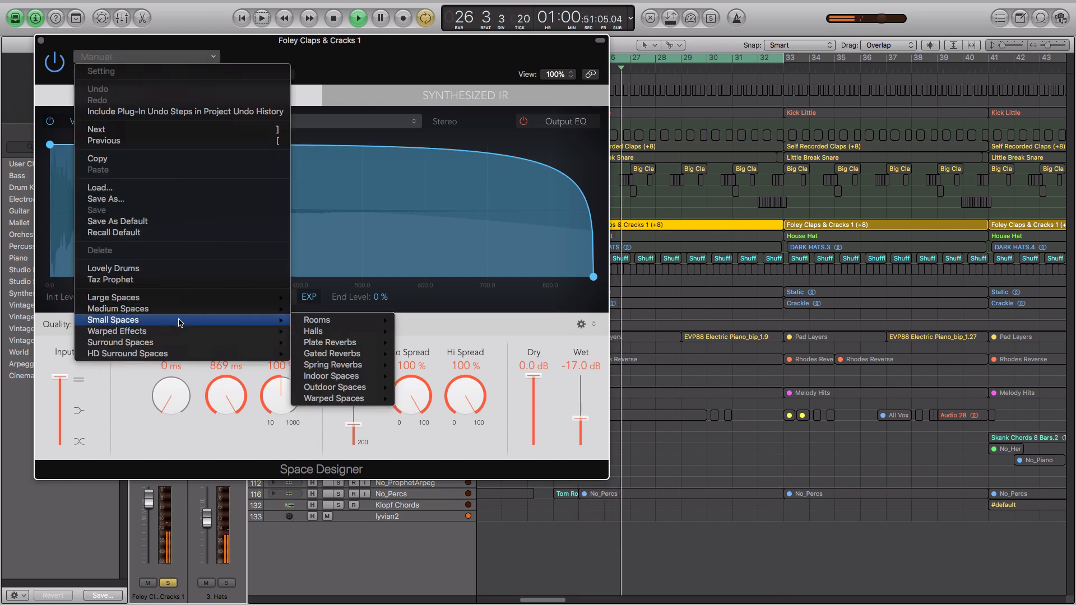
pyautogui.moveTo(363, 320)
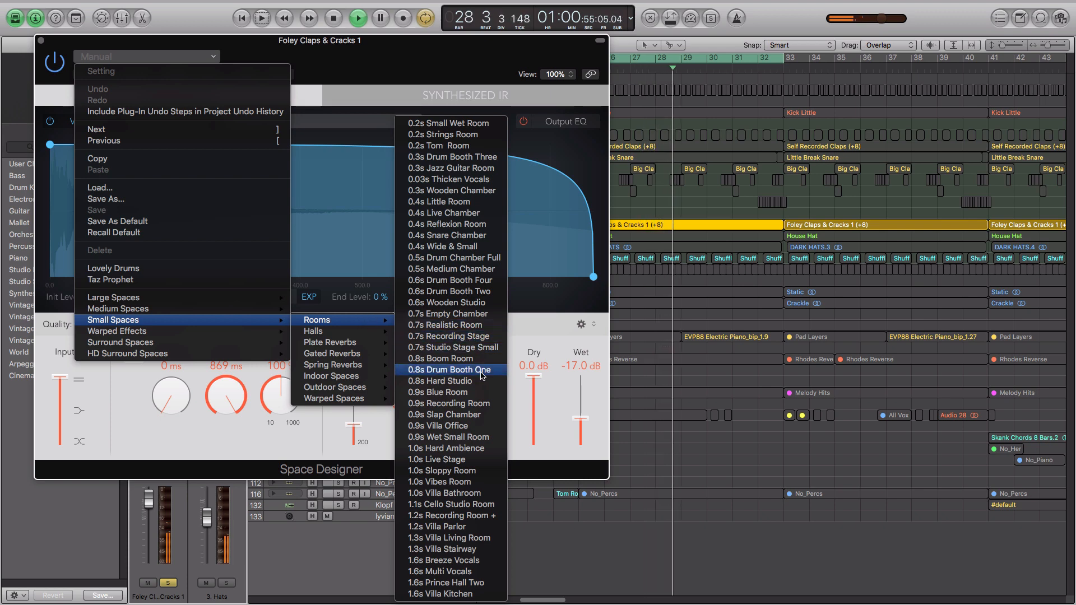
pyautogui.click(481, 371)
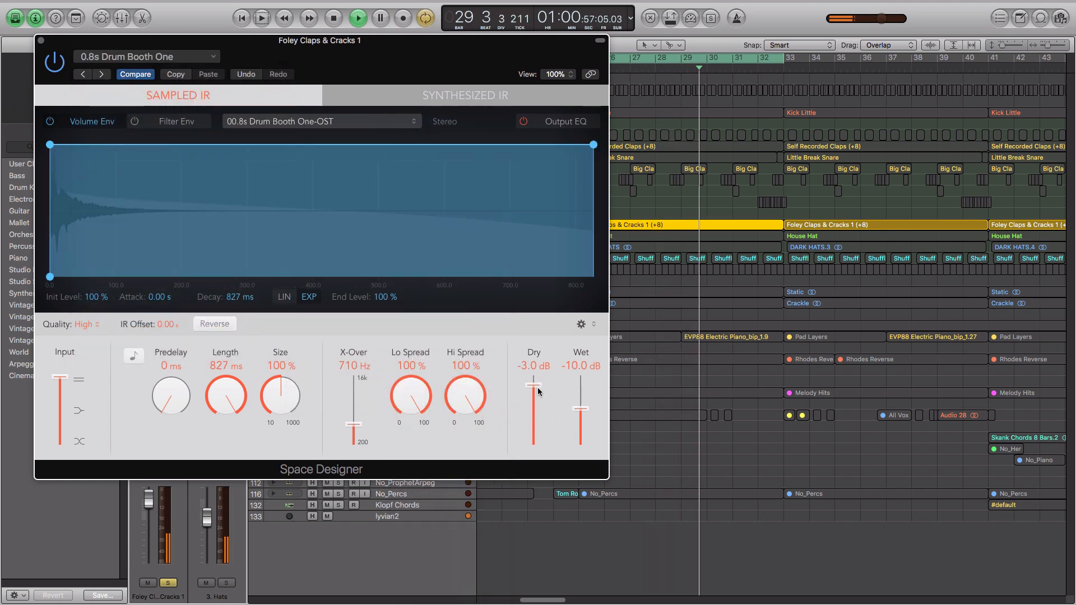
# Step: Set the Space Designer Dry level to 0.0 dB and Wet level to -10.5 dB, and close the plug-in
pyautogui.moveTo(537, 388); pyautogui.dragTo(539, 368)
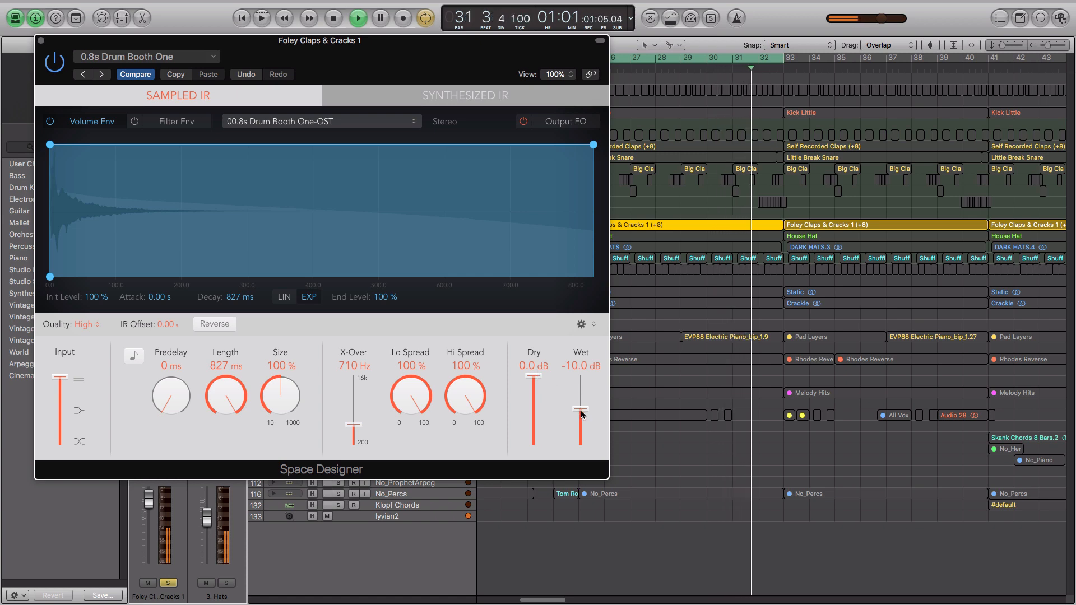
pyautogui.moveTo(581, 414); pyautogui.dragTo(583, 401)
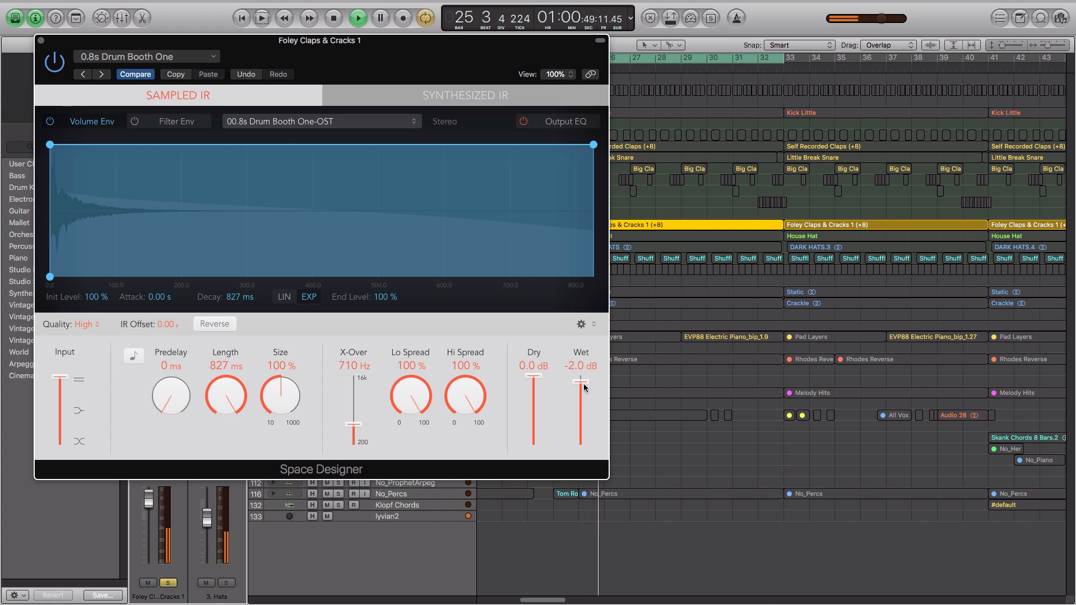
pyautogui.moveTo(585, 373); pyautogui.dragTo(586, 415)
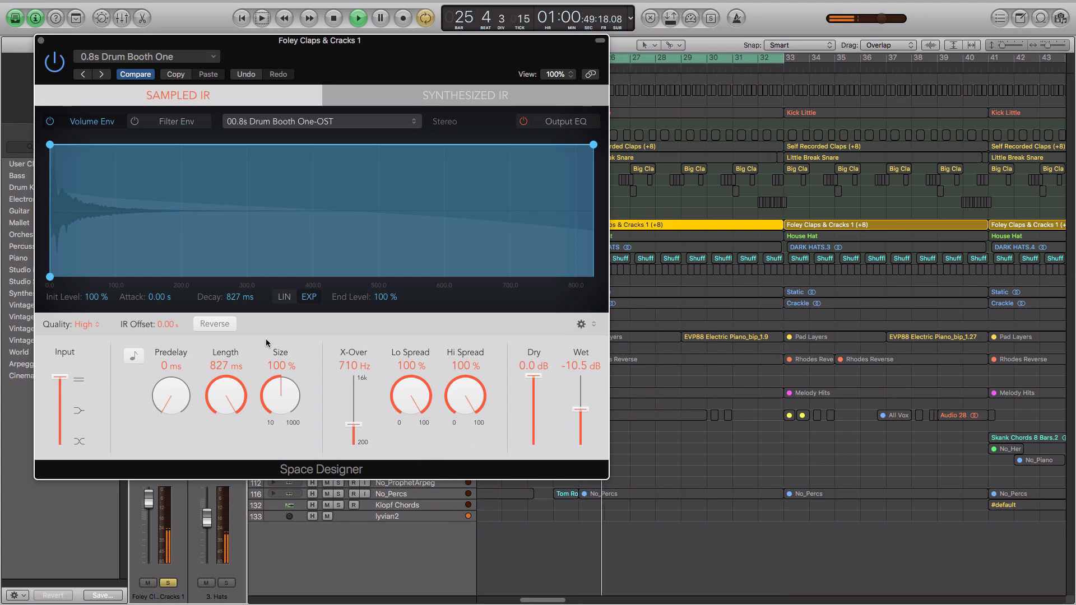
pyautogui.click(41, 40)
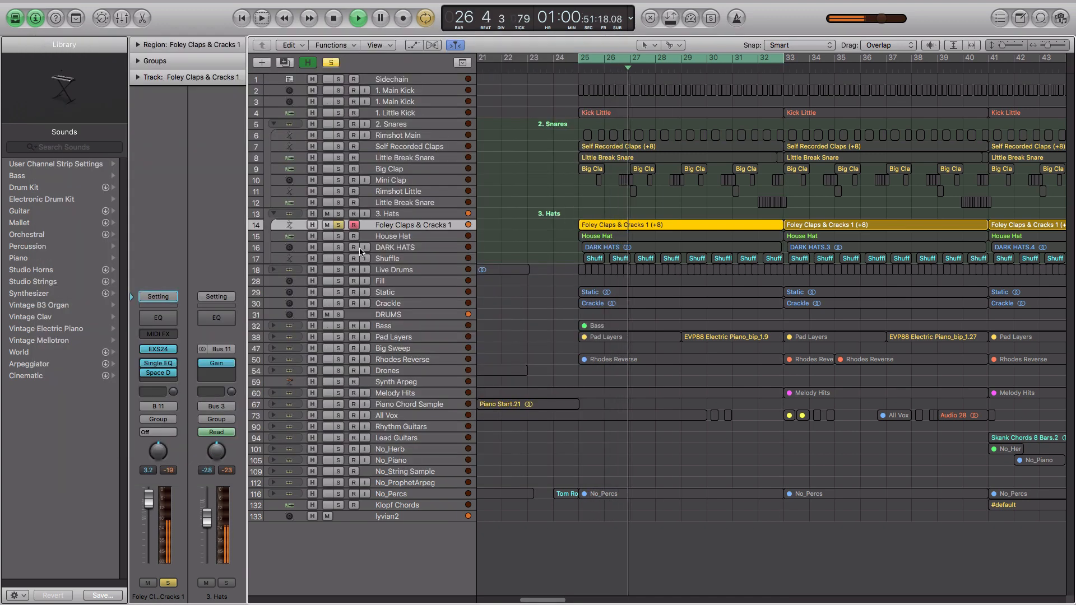
# Step: Solo the House Hat track, enable its Bus 2 send and open the OhmBoyz delay on Aux 2
pyautogui.click(402, 238)
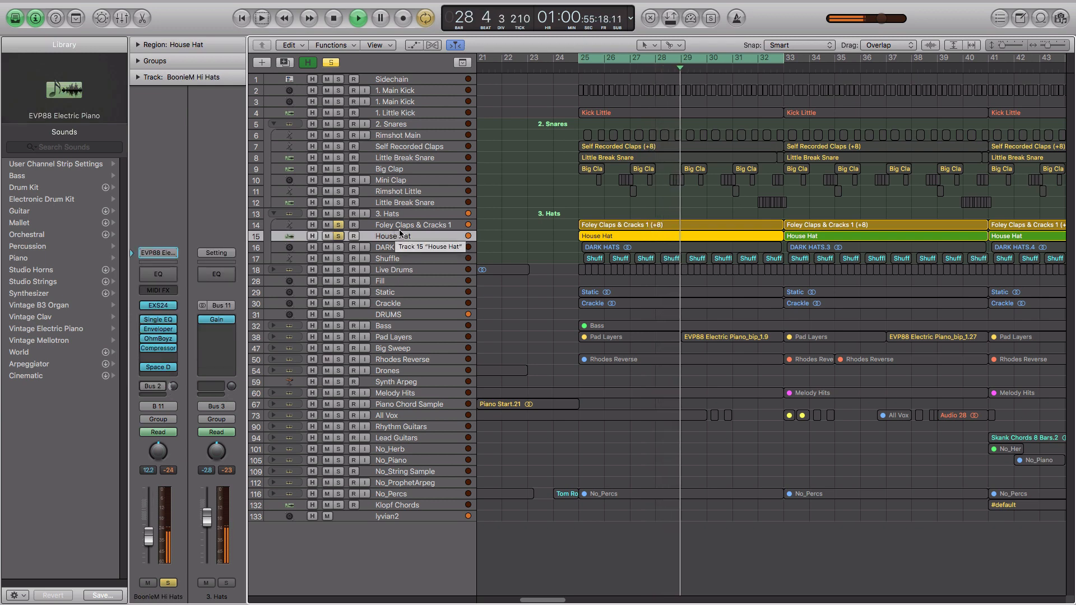
pyautogui.click(155, 391)
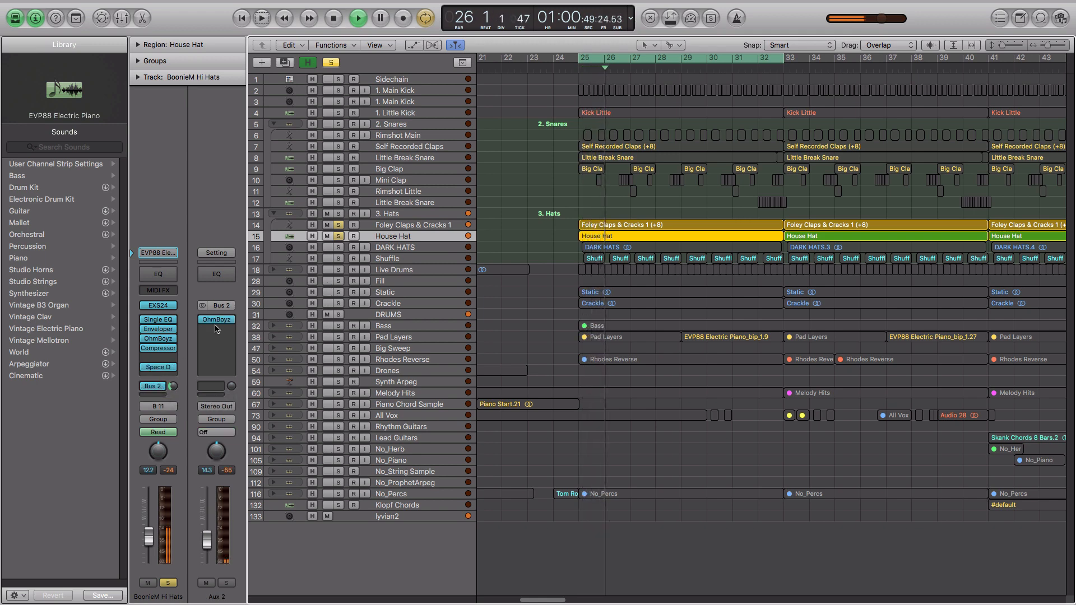
pyautogui.click(220, 321)
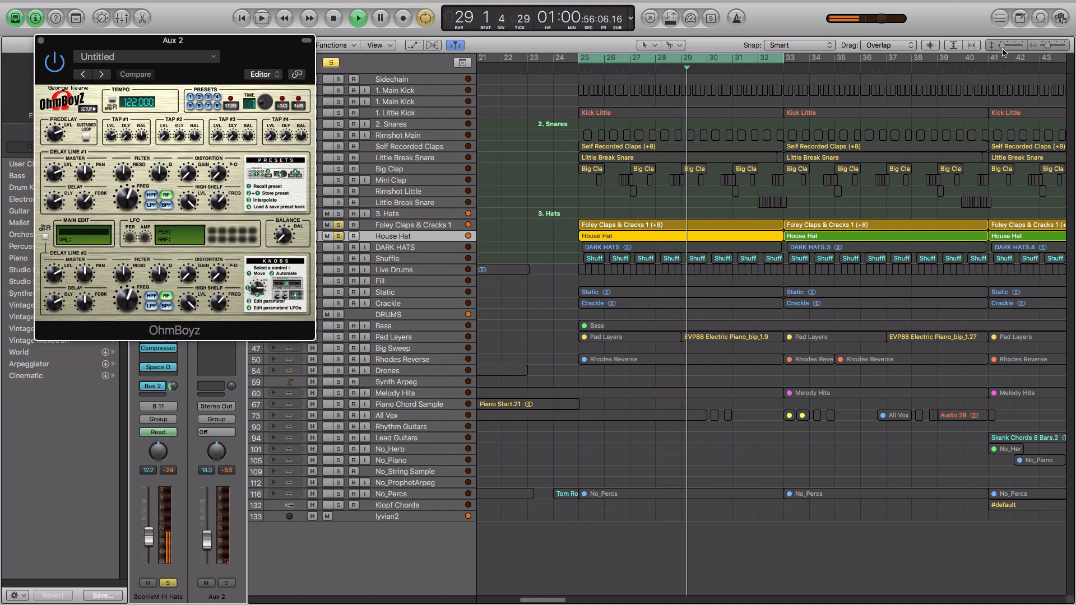
# Step: Enlarge the track heights and show automation, with the House Hat lane displaying the OhmBoyz D1 fdbk parameter
pyautogui.moveTo(1002, 47); pyautogui.dragTo(1012, 47)
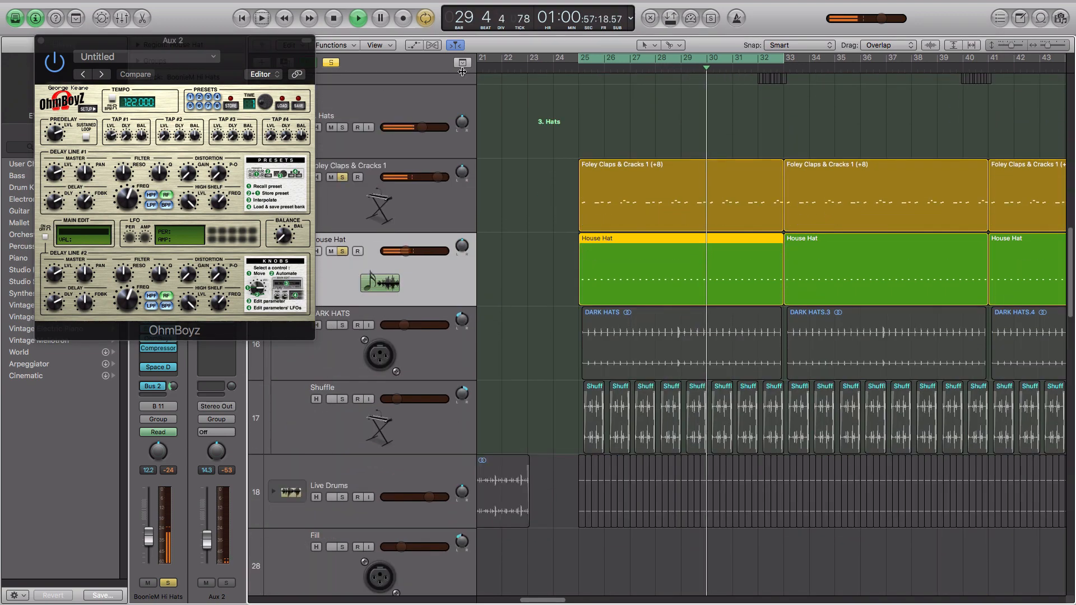
pyautogui.click(420, 50)
pyautogui.click(386, 282)
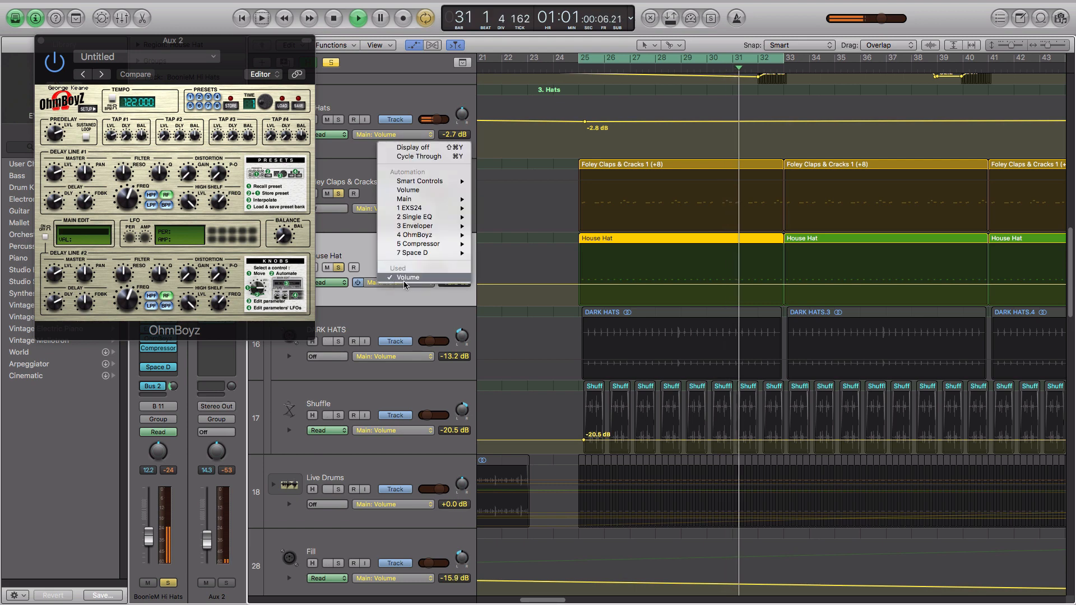
pyautogui.click(377, 291)
pyautogui.scroll(-1, 427, 326)
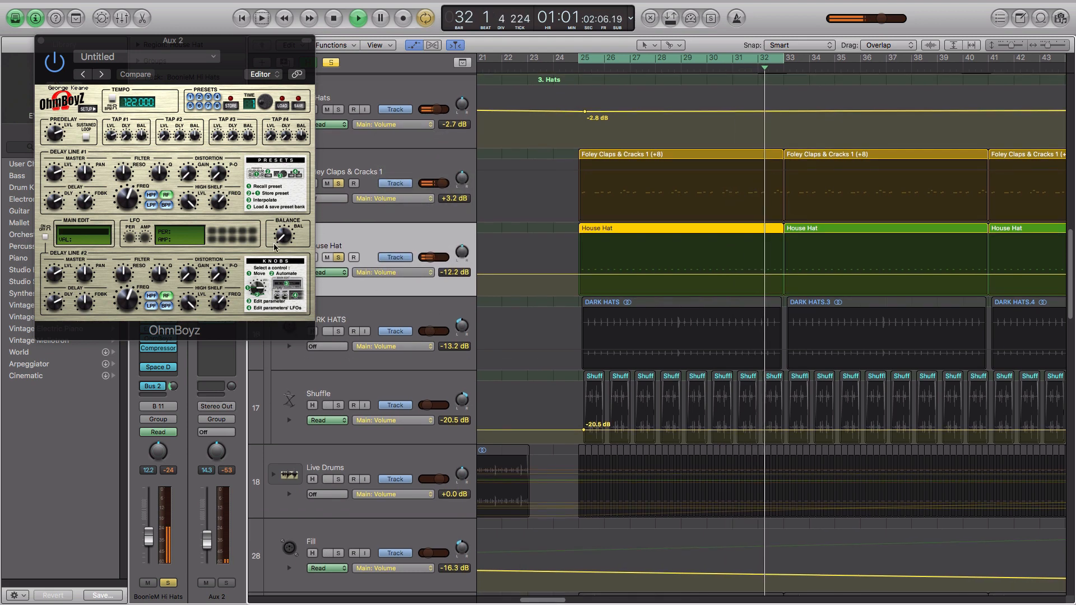
pyautogui.click(41, 42)
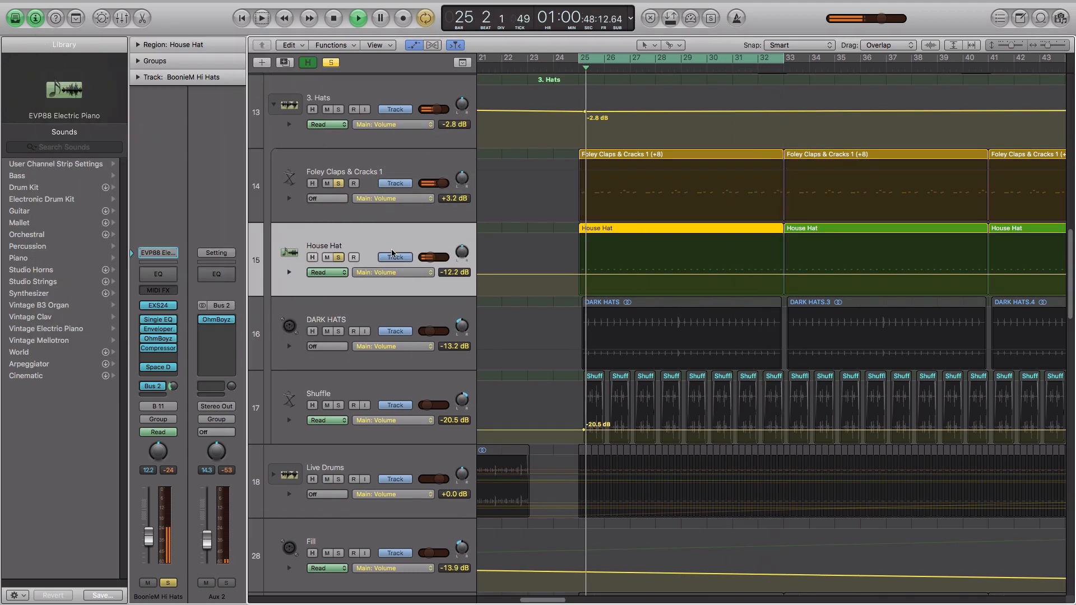
pyautogui.click(403, 273)
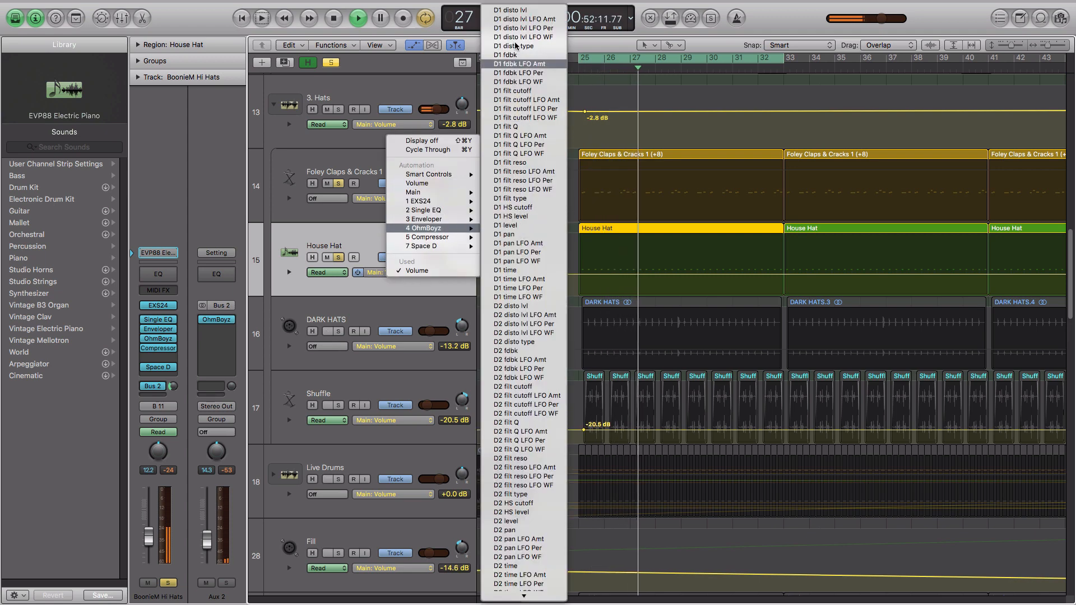
pyautogui.click(644, 166)
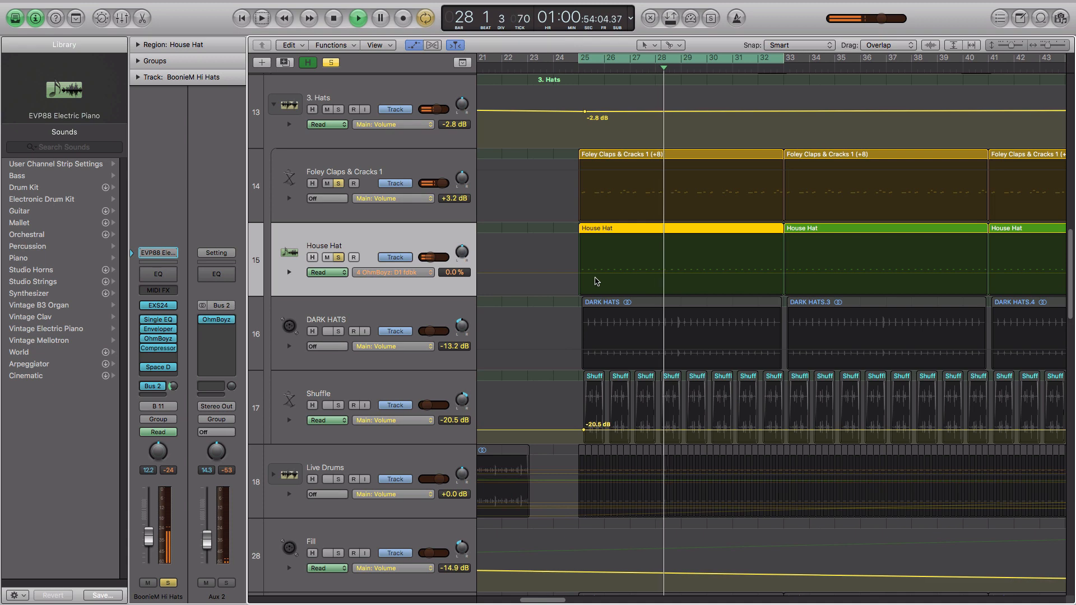
# Step: Try a House Hat delay feedback ramp from 0.0 % at bar 25 to 62.8 % just before bar 33, and flatten it to 0.0 %
pyautogui.click(588, 296)
pyautogui.click(578, 295)
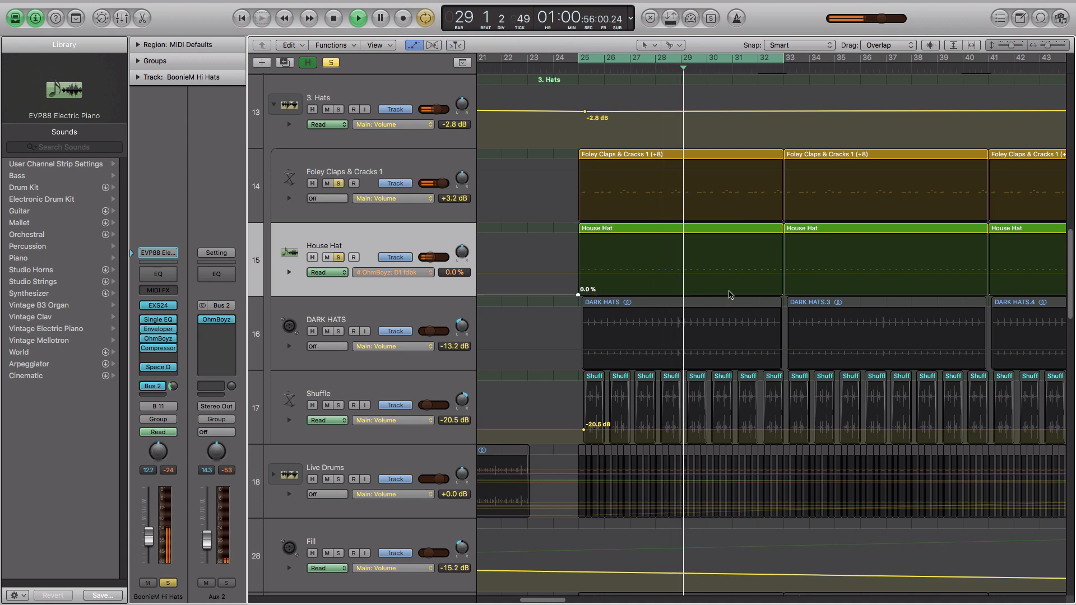
pyautogui.click(778, 294)
pyautogui.moveTo(777, 295)
pyautogui.mouseDown()
pyautogui.moveTo(778, 258)
pyautogui.moveTo(782, 314)
pyautogui.moveTo(783, 302)
pyautogui.mouseUp()
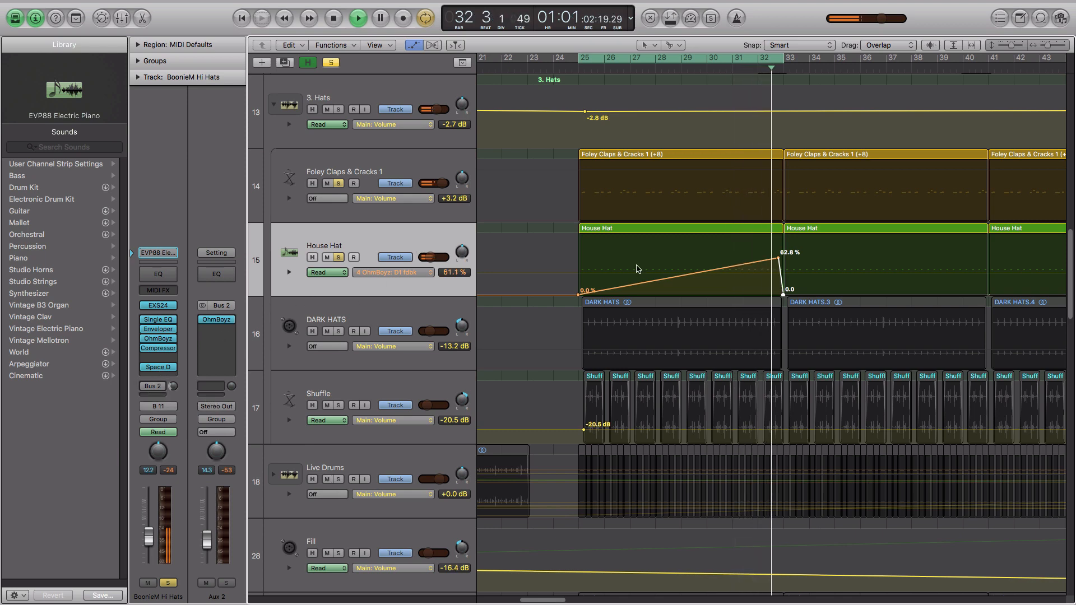
pyautogui.moveTo(778, 258); pyautogui.dragTo(777, 294)
# Step: Turn off the House Hat track's Bus 2 send and add a new send to Bus 53
pyautogui.click(162, 389)
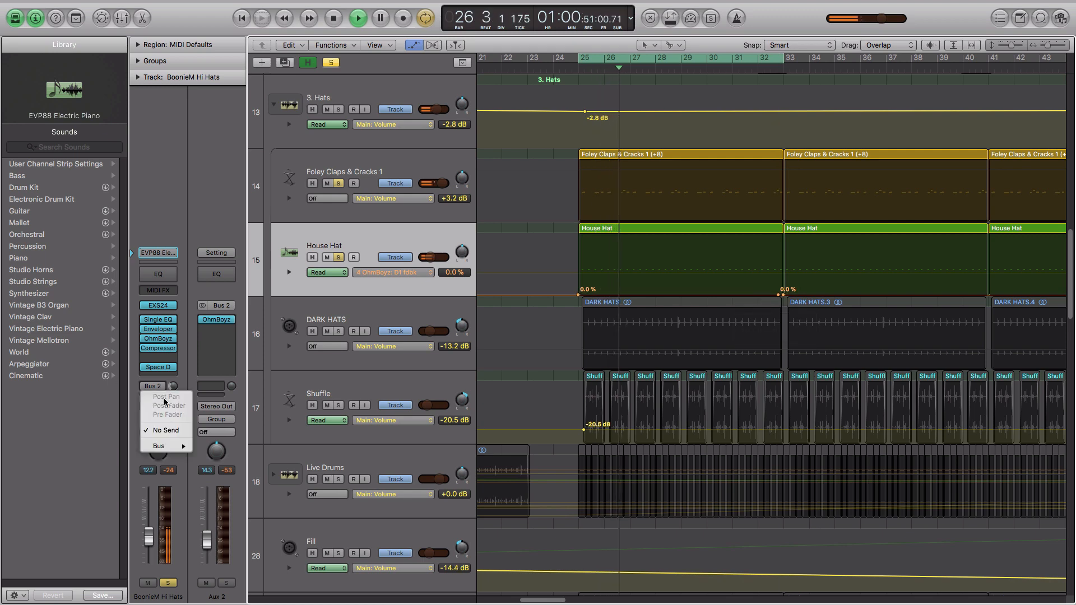
pyautogui.moveTo(168, 446)
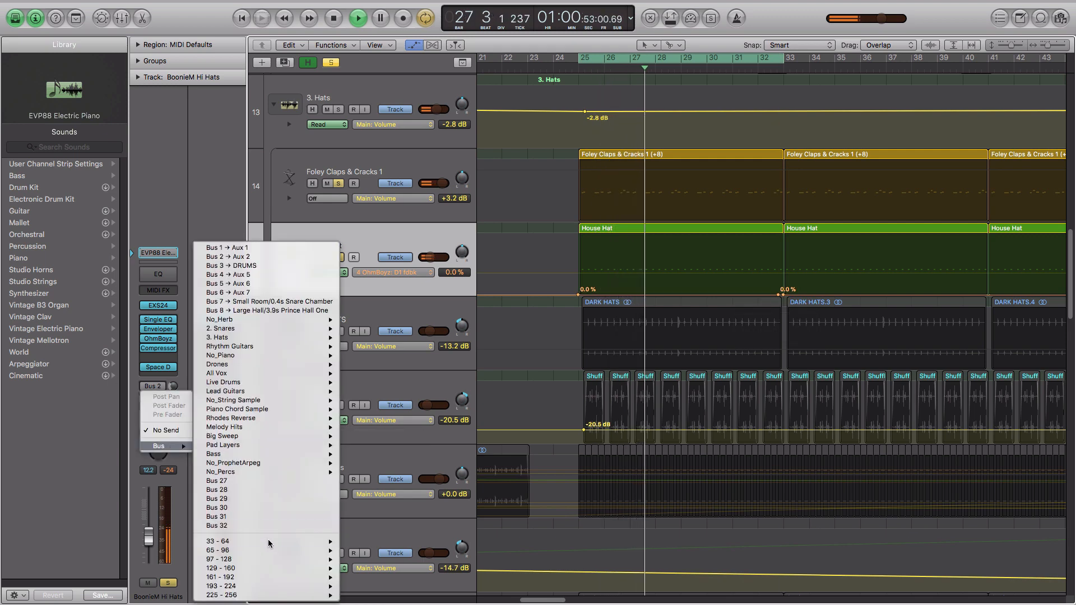
pyautogui.moveTo(268, 541)
pyautogui.click(418, 499)
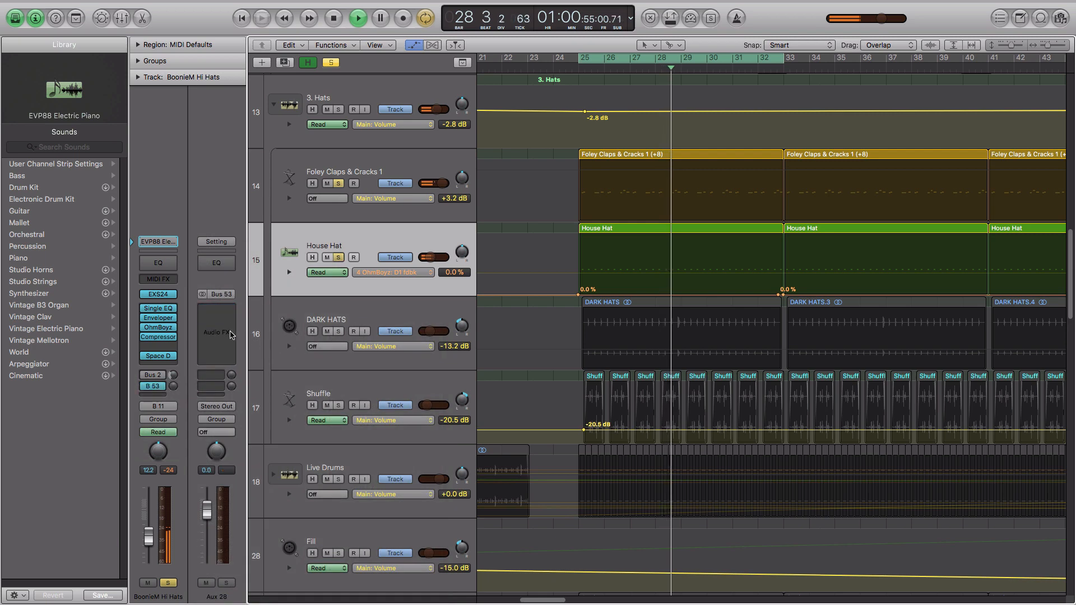
# Step: Insert a stereo ValhallaVintageVerb as the audio effect on the Bus 53 aux channel
pyautogui.click(231, 334)
pyautogui.moveTo(252, 514)
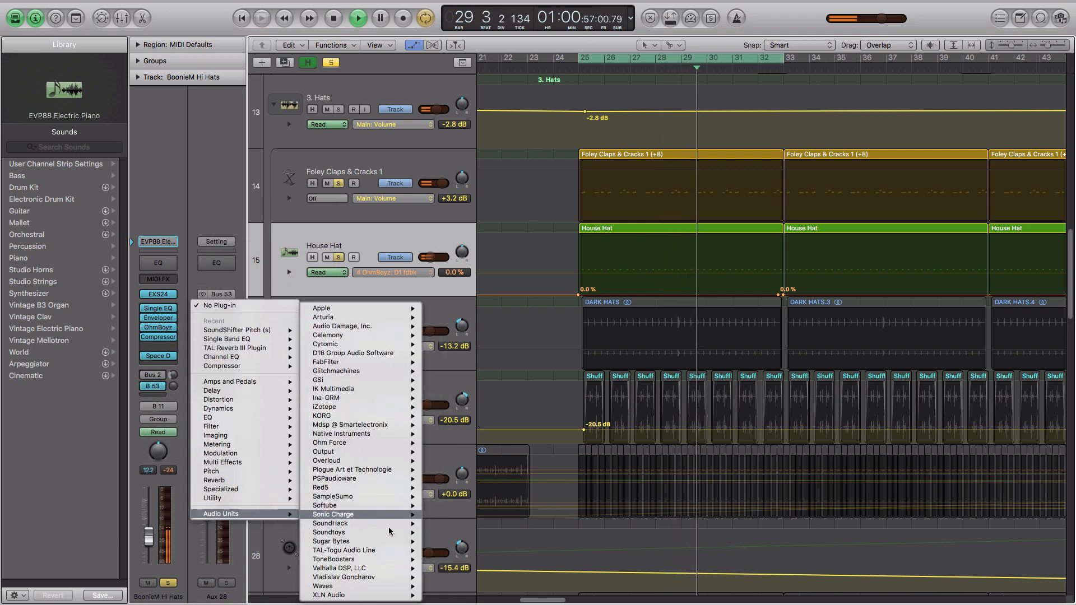
pyautogui.moveTo(358, 568)
pyautogui.moveTo(477, 577)
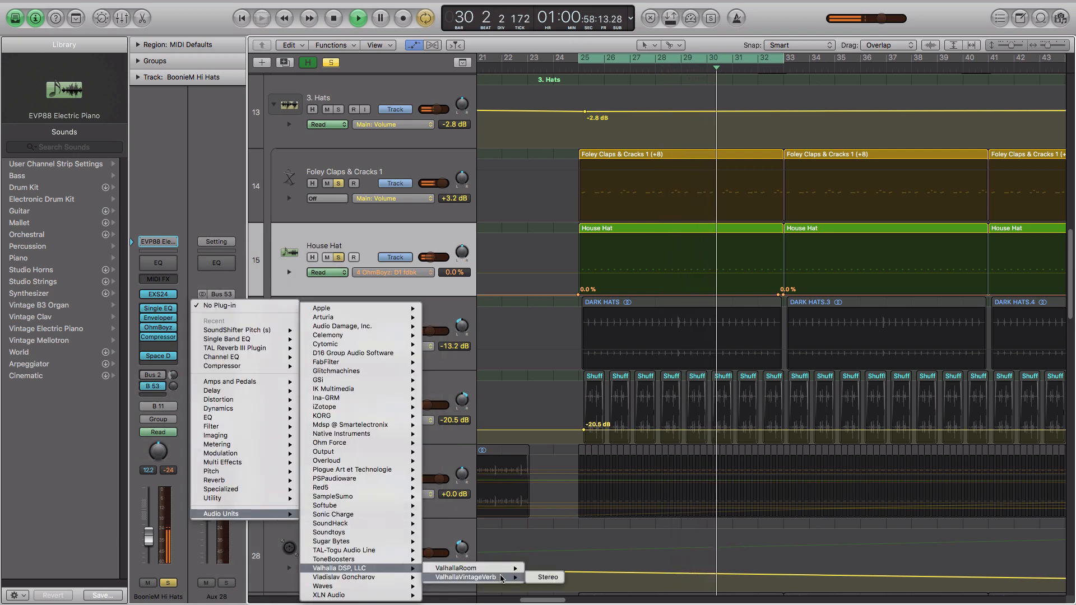
pyautogui.click(555, 577)
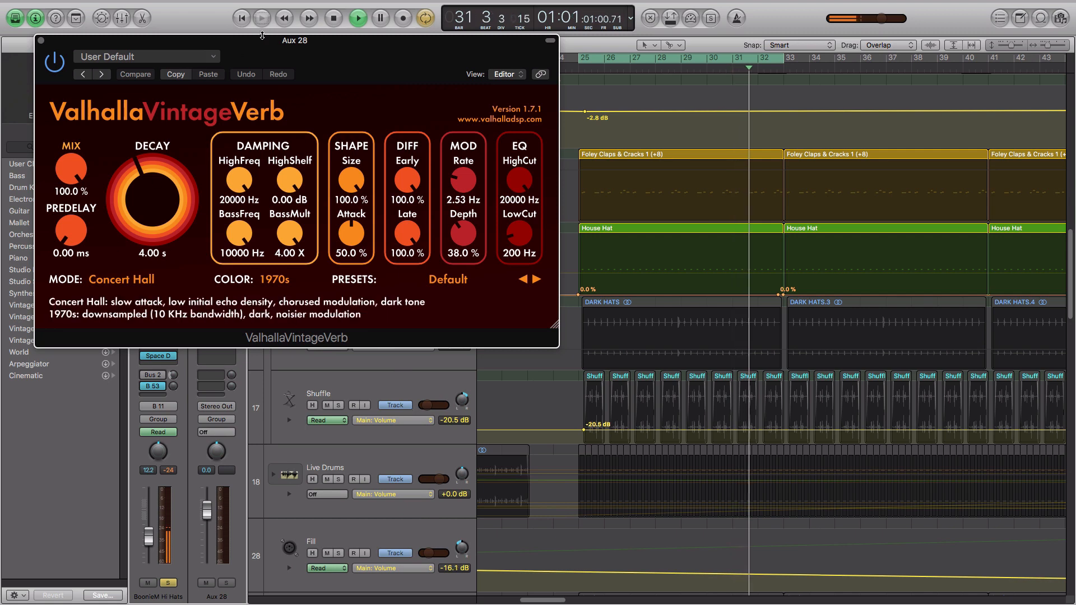
# Step: Raise the House Hat track's Bus 53 send level to about -6.8 and move the reverb window clear of the tracks
pyautogui.moveTo(262, 35); pyautogui.dragTo(653, 104)
pyautogui.click(173, 387)
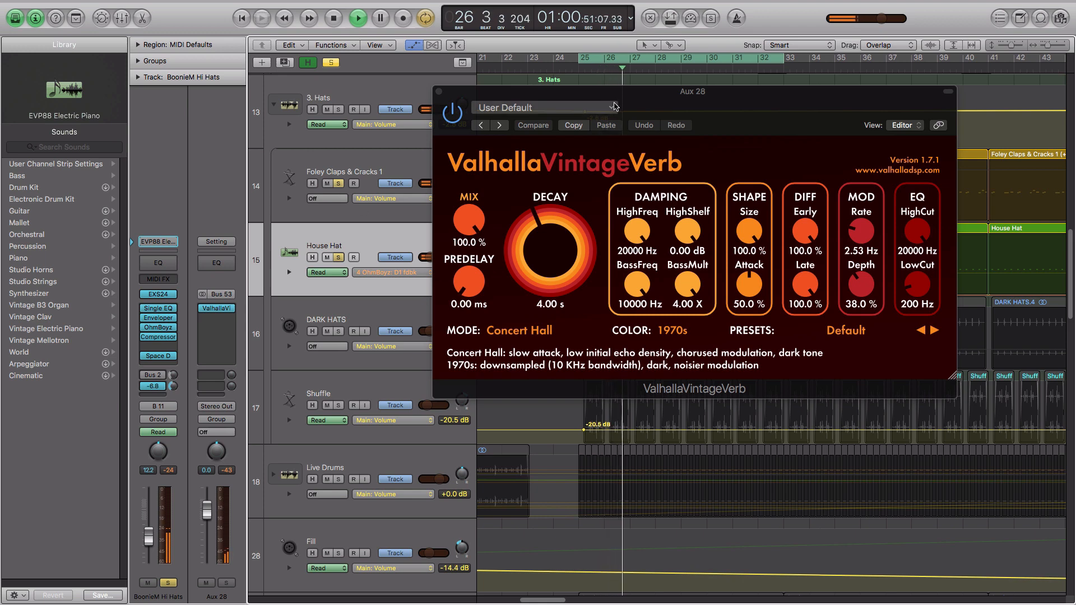
pyautogui.moveTo(554, 92); pyautogui.dragTo(975, 415)
# Step: Review the House Hat track's available automation parameters, keeping OhmBoyz D1 fdbk as the displayed parameter
pyautogui.click(409, 272)
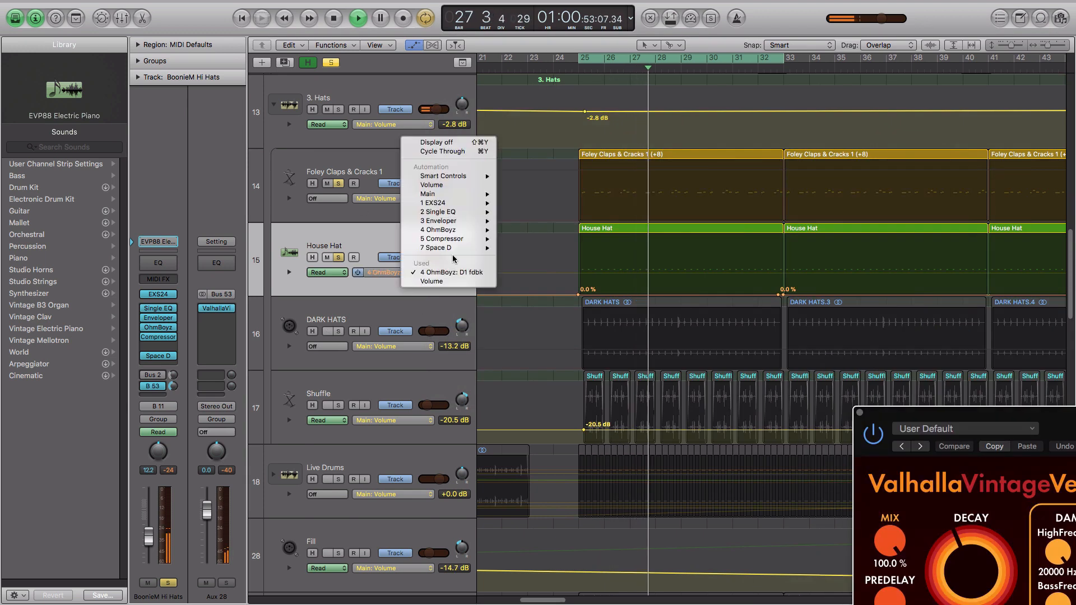
pyautogui.click(451, 272)
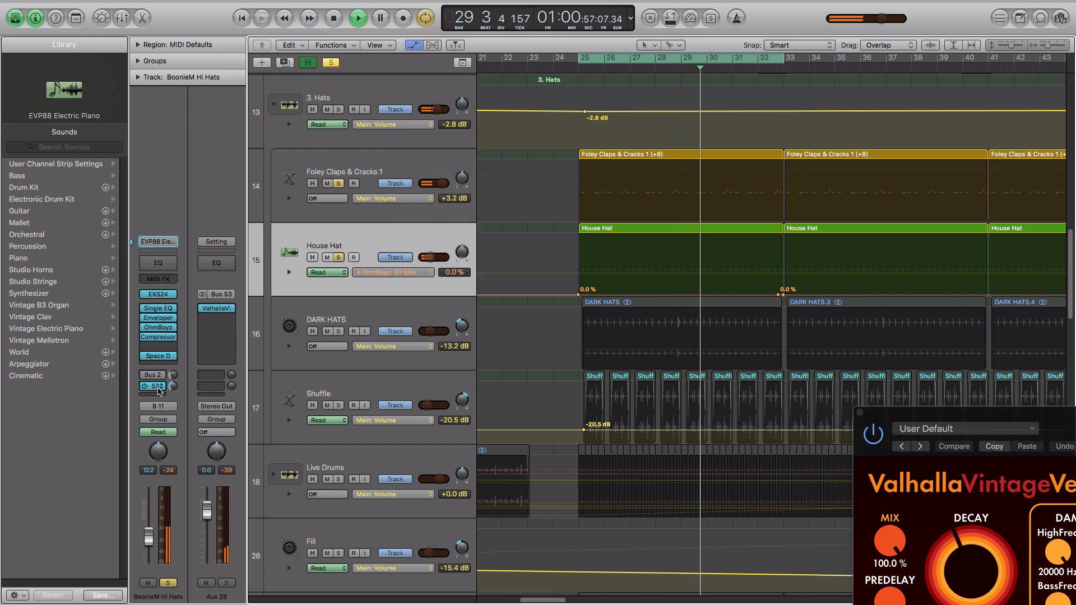
pyautogui.rightClick(208, 203)
pyautogui.click(233, 212)
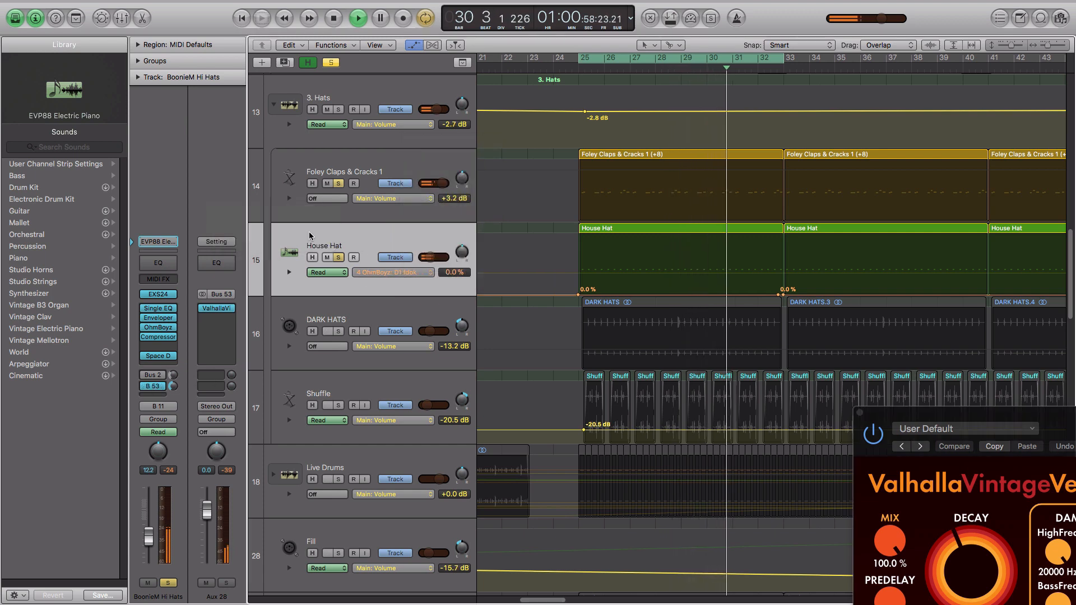
# Step: Display the ValhallaVintageVerb Mix automation on the Aux 28 track
pyautogui.click(395, 346)
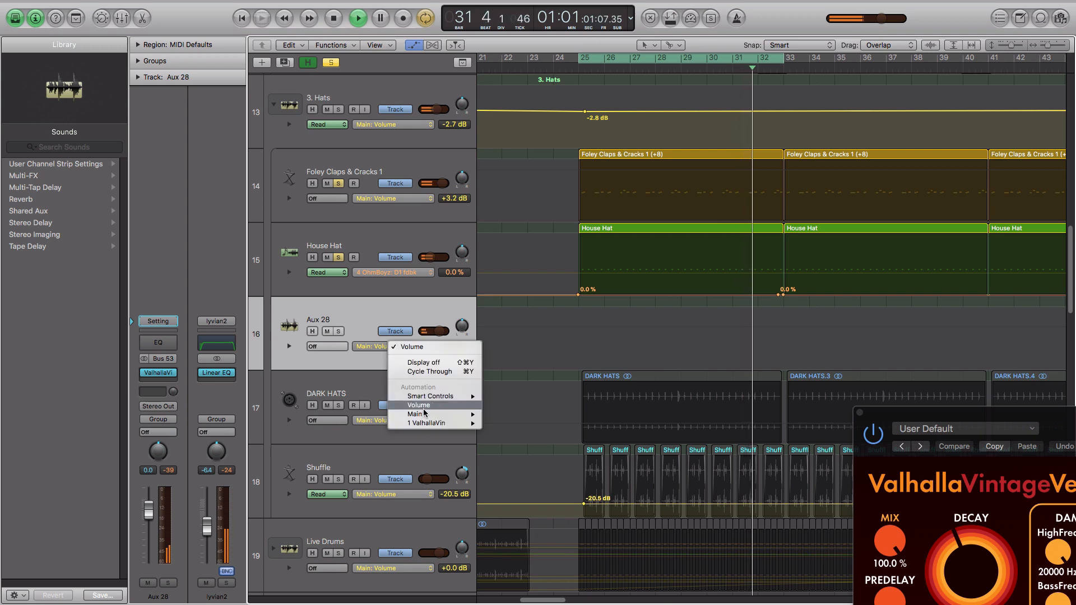
pyautogui.moveTo(439, 423)
pyautogui.click(502, 522)
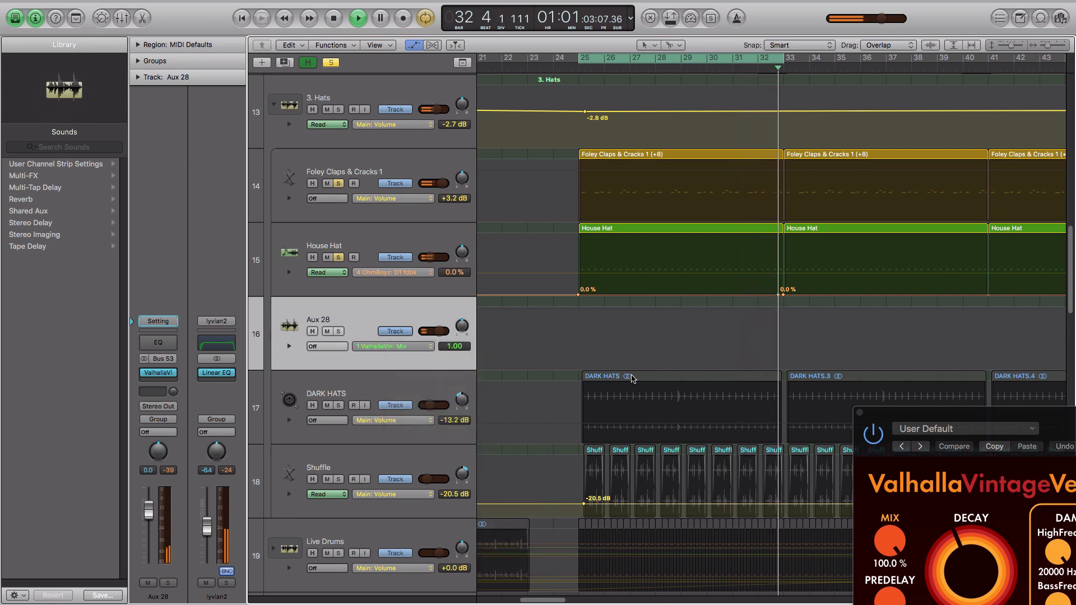
# Step: Add Mix automation points on the Aux 28 track near bars 25 and 33 and lower both to 0.00
pyautogui.click(782, 309)
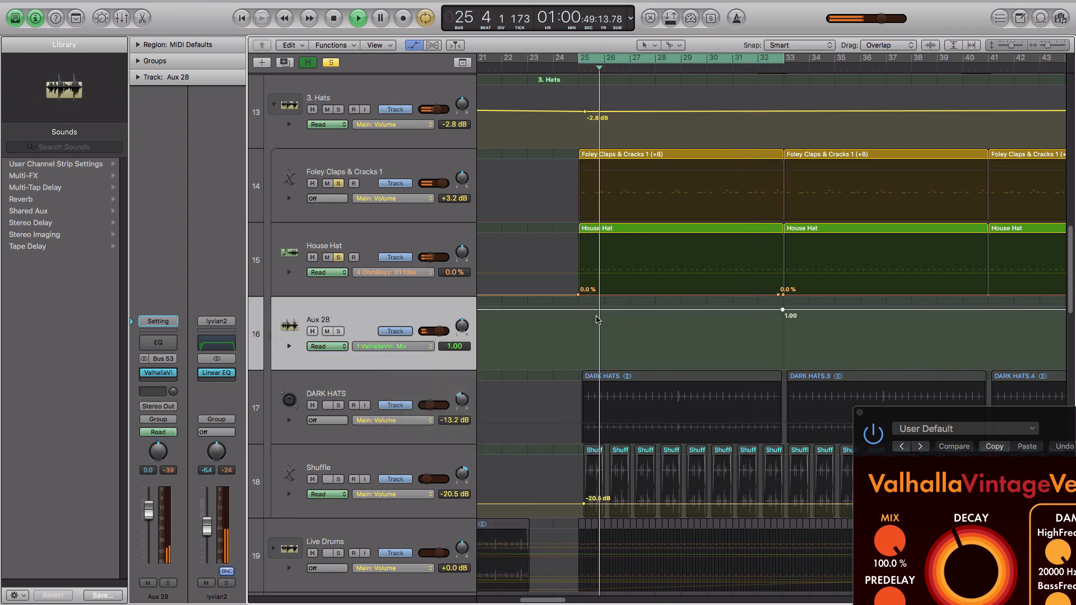
pyautogui.click(577, 310)
pyautogui.moveTo(577, 310); pyautogui.dragTo(577, 368)
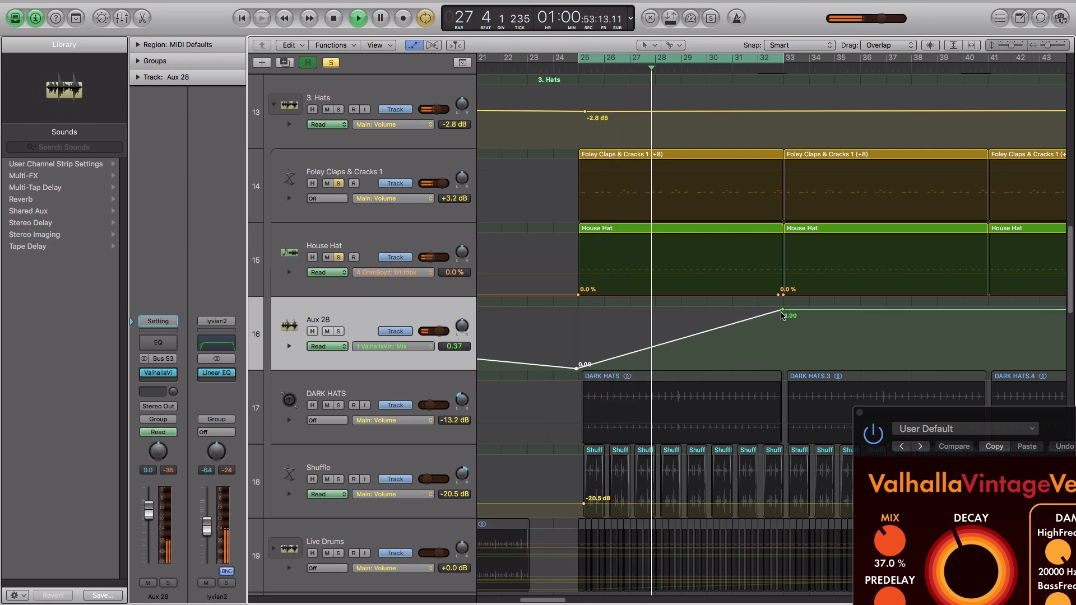
pyautogui.moveTo(783, 310); pyautogui.dragTo(782, 368)
# Step: Shape a reverb Mix swell on Aux 28 that peaks at 0.81 near bar 29, between zero points near bars 27 and 30
pyautogui.click(636, 368)
pyautogui.click(709, 368)
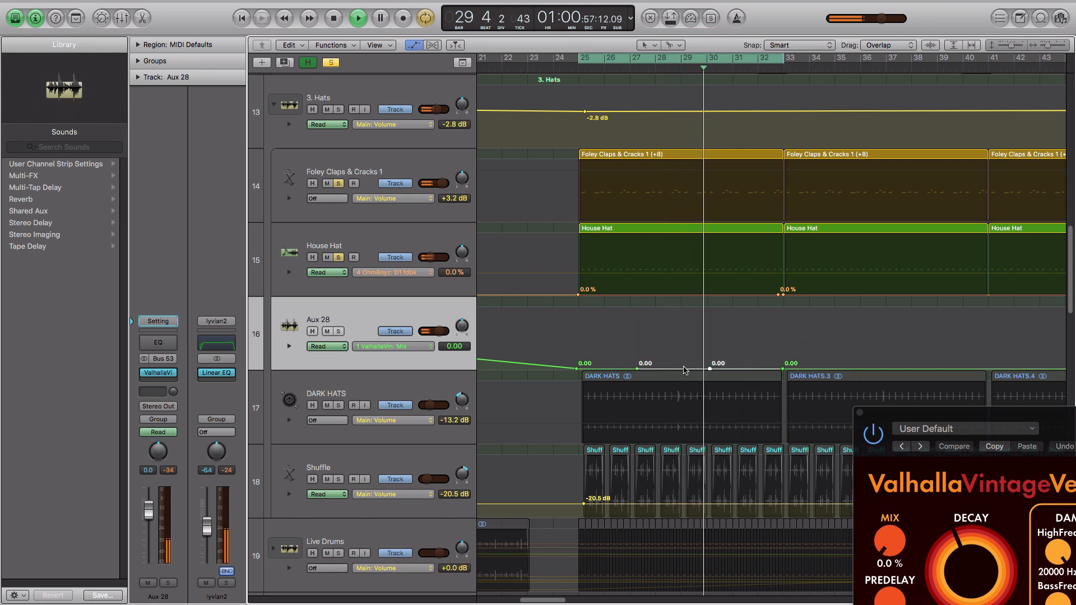
pyautogui.click(683, 368)
pyautogui.moveTo(683, 368); pyautogui.dragTo(683, 316)
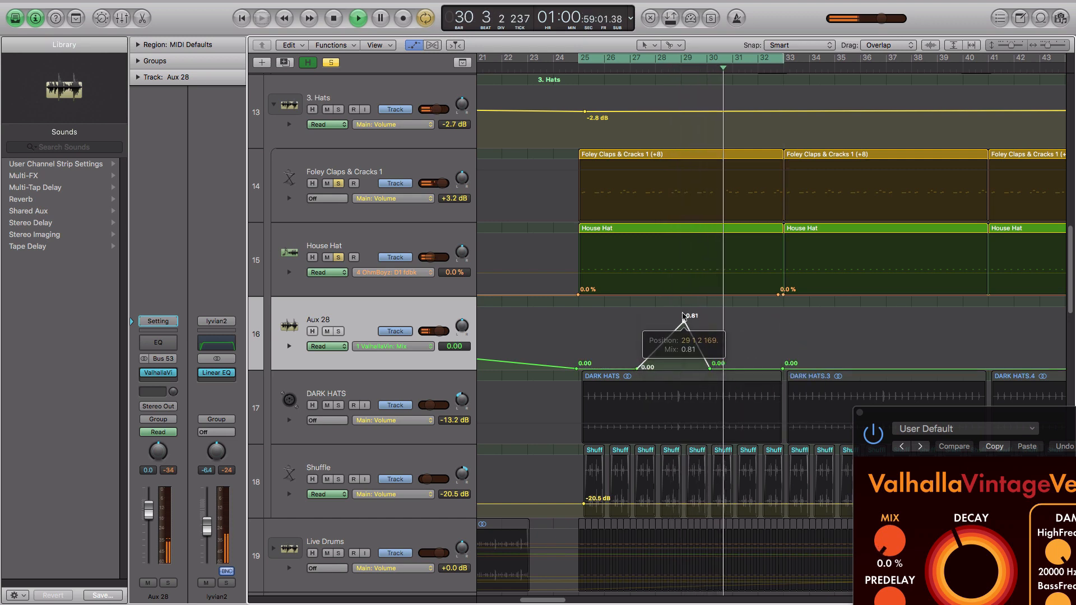
pyautogui.click(574, 69)
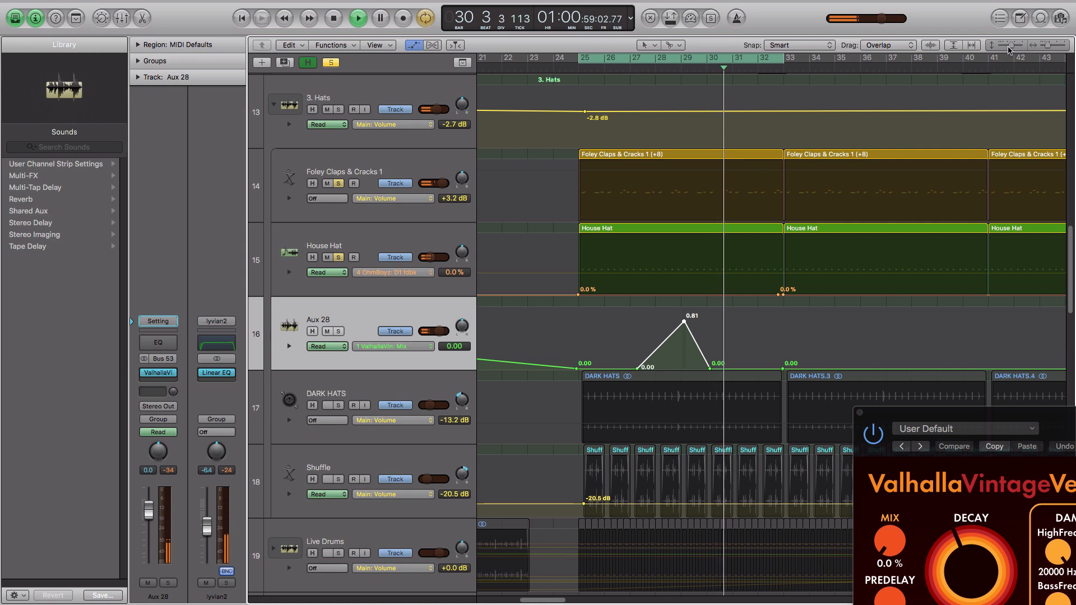
# Step: Solo the DARK HATS and Shuffle tracks in addition to the hats already soloed
pyautogui.moveTo(1010, 45); pyautogui.dragTo(999, 45)
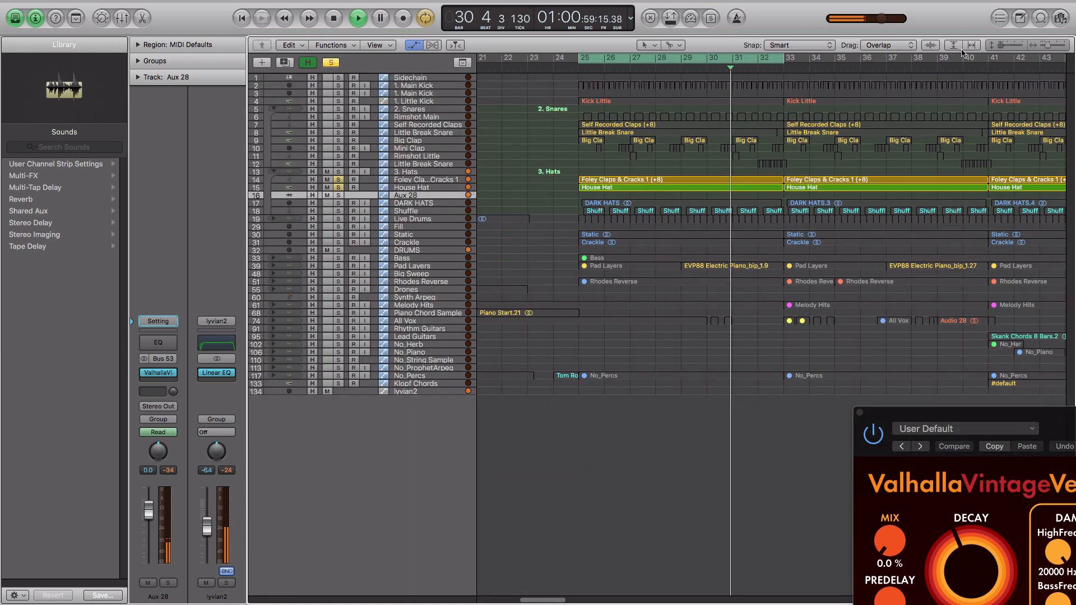
pyautogui.click(419, 203)
pyautogui.click(338, 202)
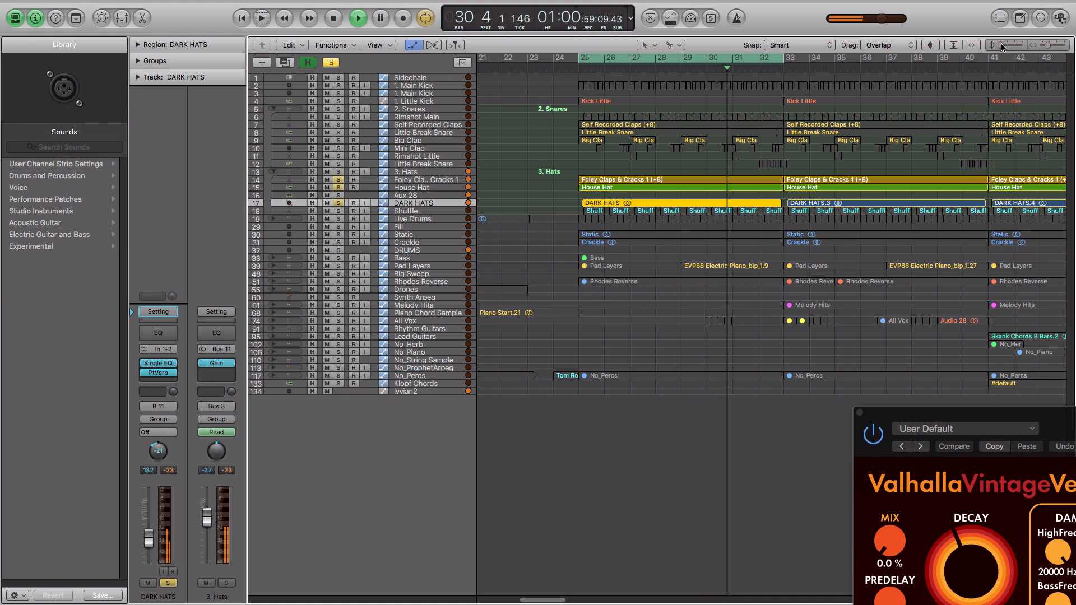
pyautogui.moveTo(1003, 45)
pyautogui.mouseDown()
pyautogui.moveTo(1013, 46)
pyautogui.moveTo(1001, 47)
pyautogui.mouseUp()
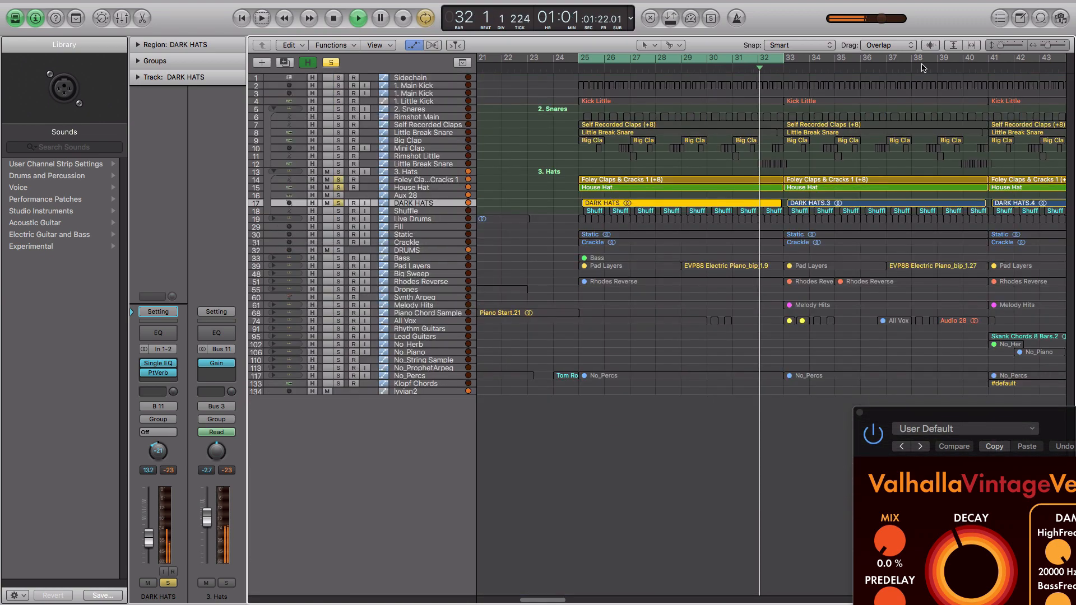
pyautogui.click(339, 214)
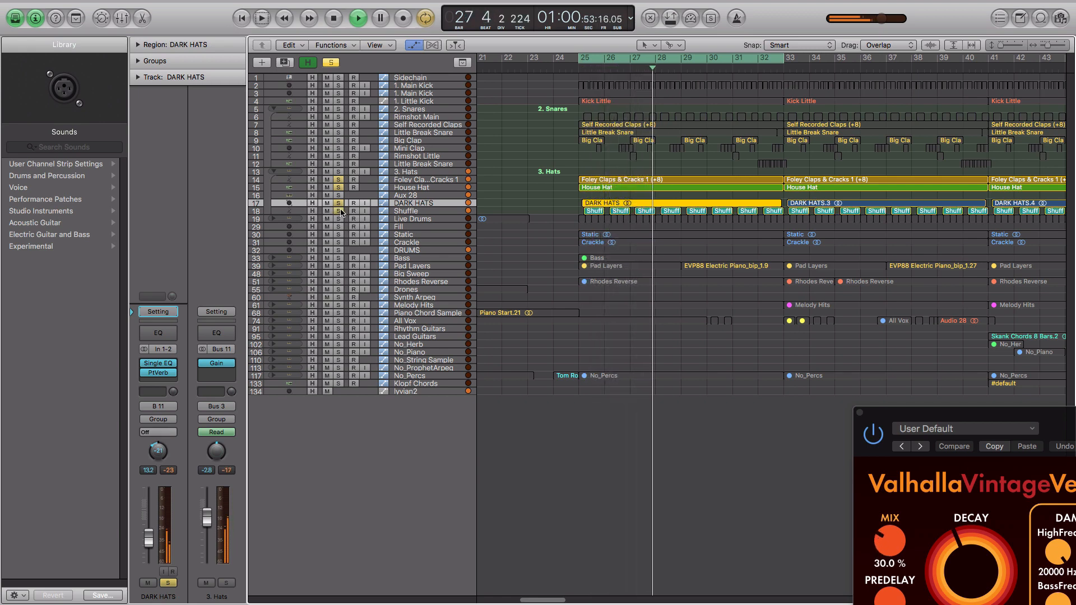
# Step: Examine the Single Band EQ settings on the Shuffle track and close the plug-in window
pyautogui.click(415, 214)
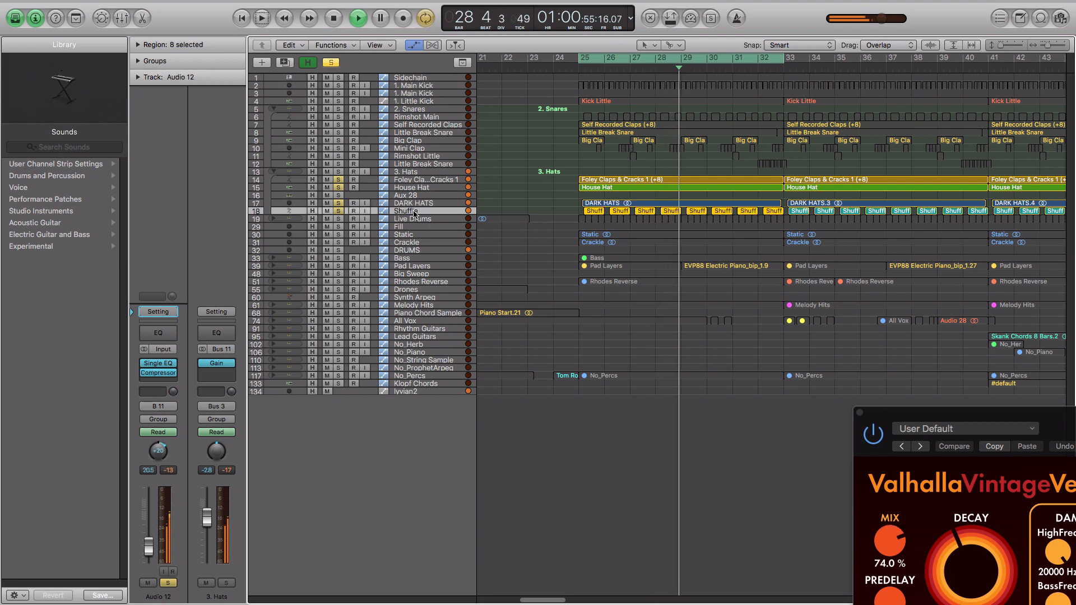
pyautogui.click(147, 363)
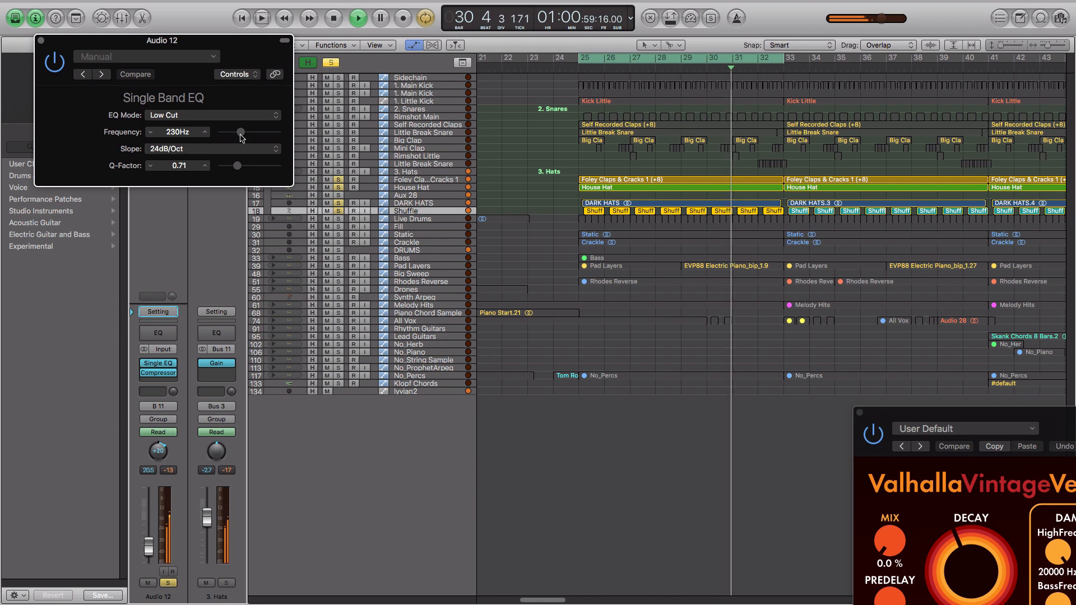
pyautogui.click(41, 41)
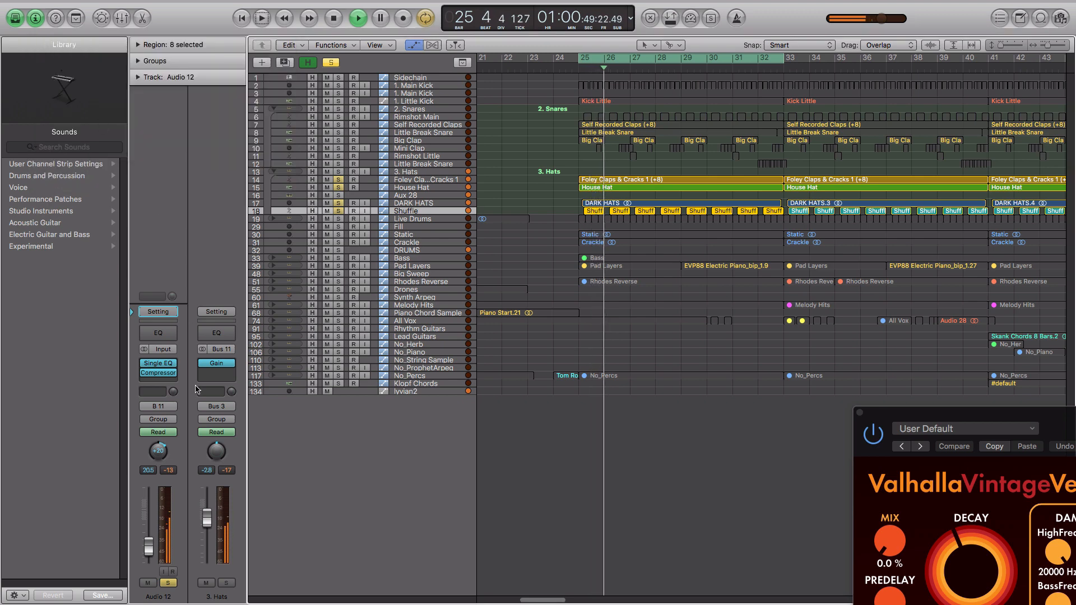
# Step: Open the Shuffle track's side-chain Compressor and solo the upper 1. Main Kick track, keeping the plug-in window clear of the kick tracks
pyautogui.click(158, 372)
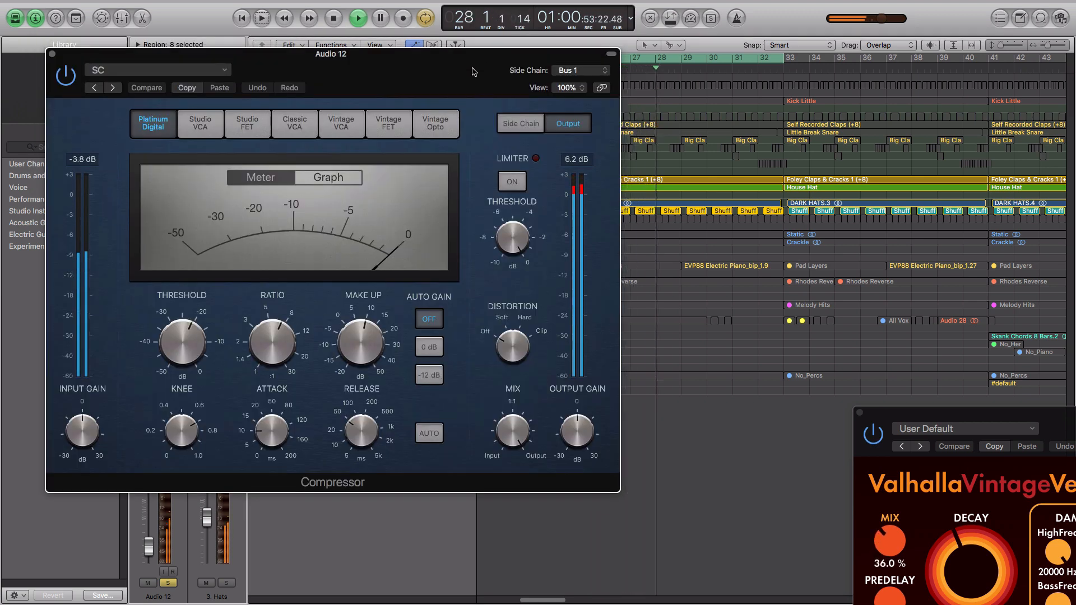
pyautogui.moveTo(469, 64); pyautogui.dragTo(680, 195)
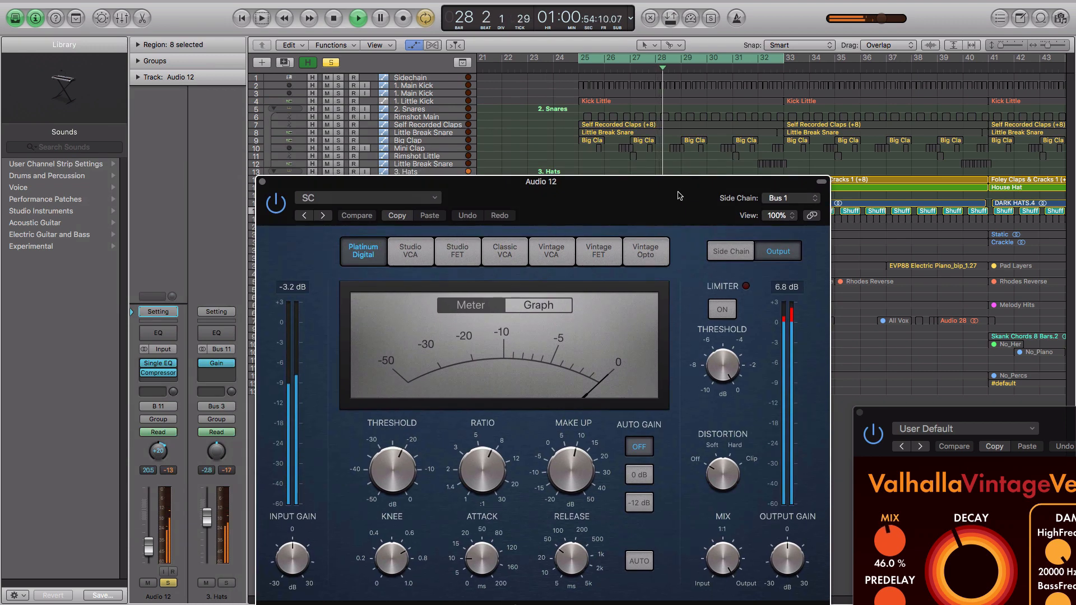
pyautogui.click(340, 86)
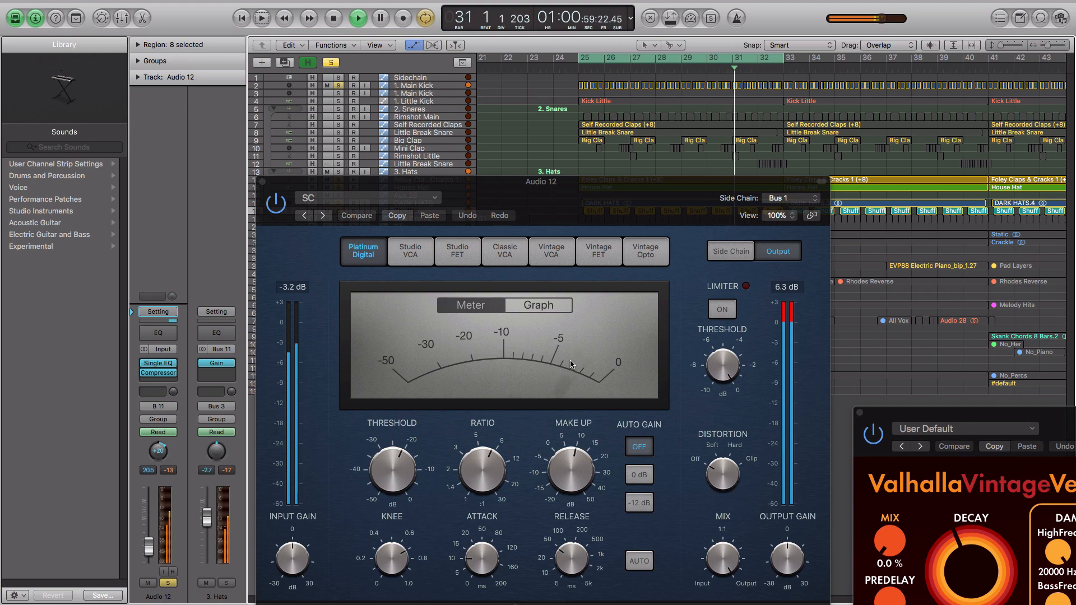
pyautogui.moveTo(555, 184); pyautogui.dragTo(572, 168)
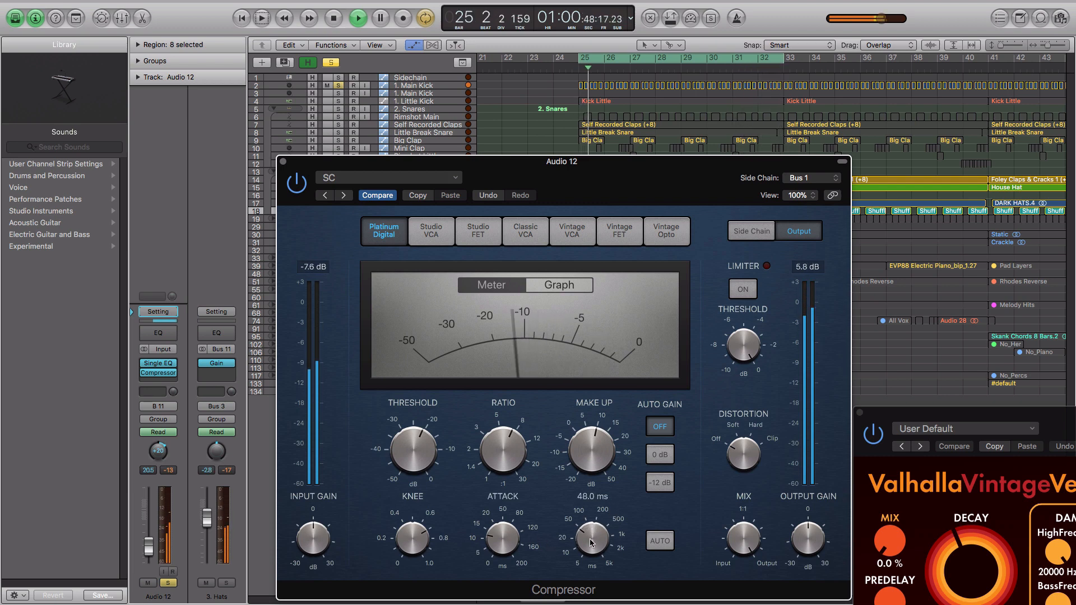
# Step: Lower the Compressor threshold to -50.0 dB to exaggerate the ducking, and settle it at -28.0 dB
pyautogui.moveTo(415, 455)
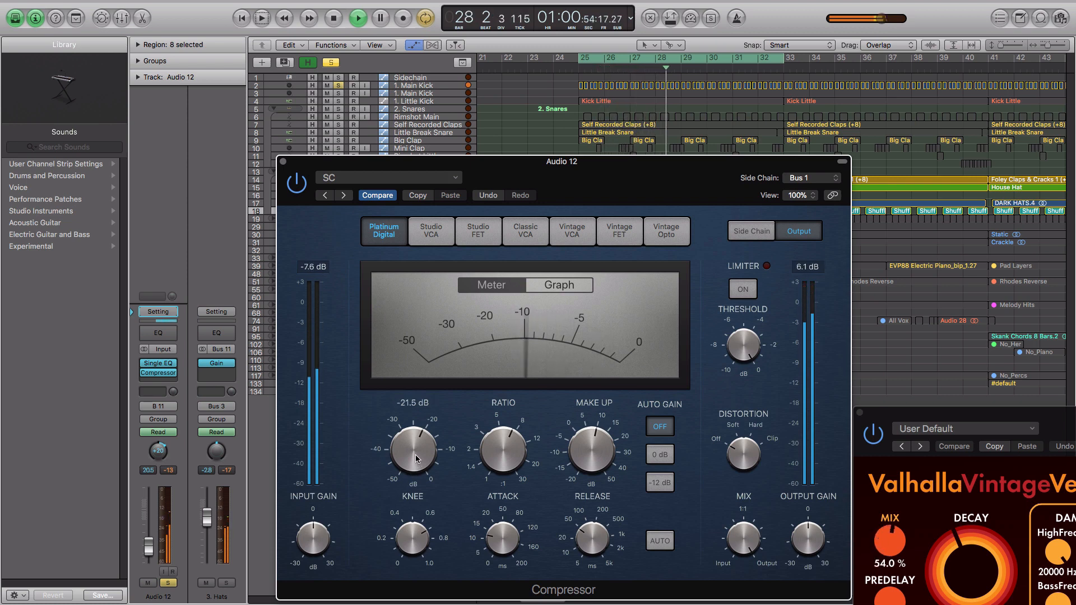
pyautogui.moveTo(414, 452); pyautogui.dragTo(411, 467)
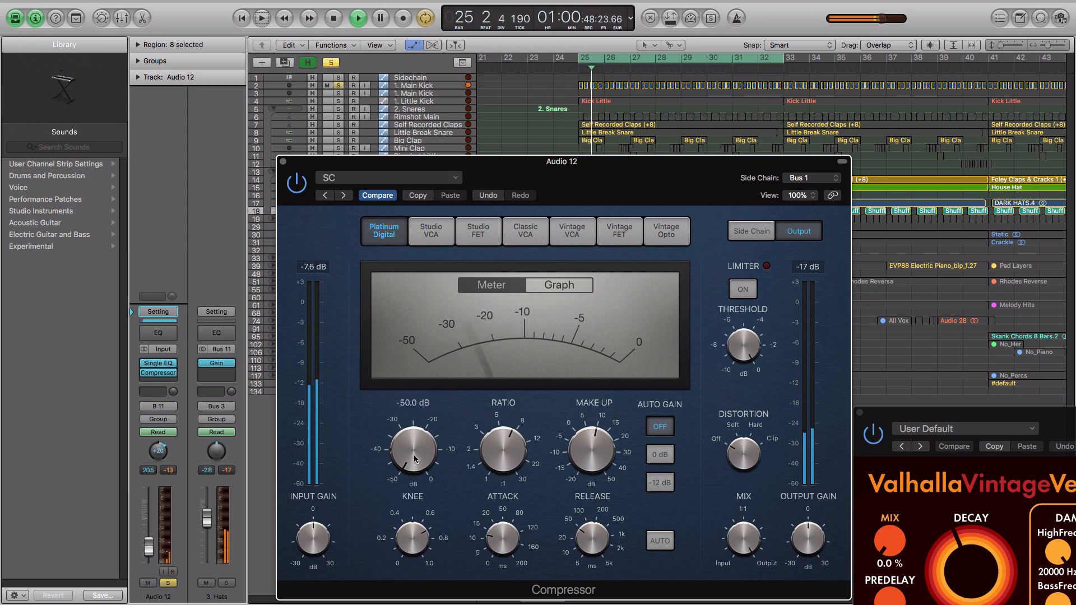
pyautogui.moveTo(413, 455); pyautogui.dragTo(421, 423)
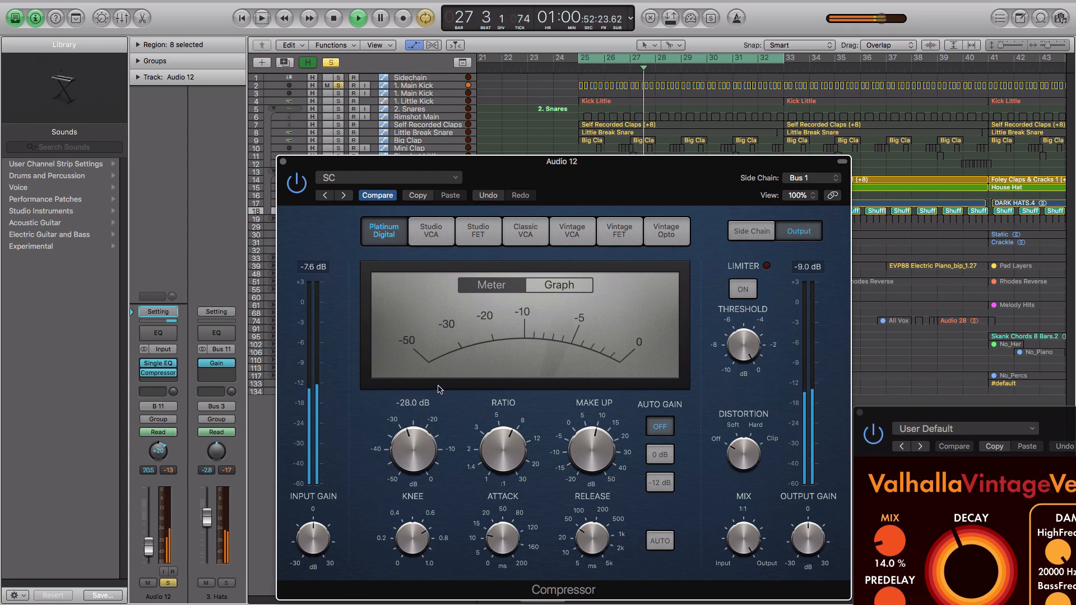
# Step: Compare the shuffle with the Compressor bypassed and active, and close its window
pyautogui.moveTo(595, 156); pyautogui.dragTo(833, 233)
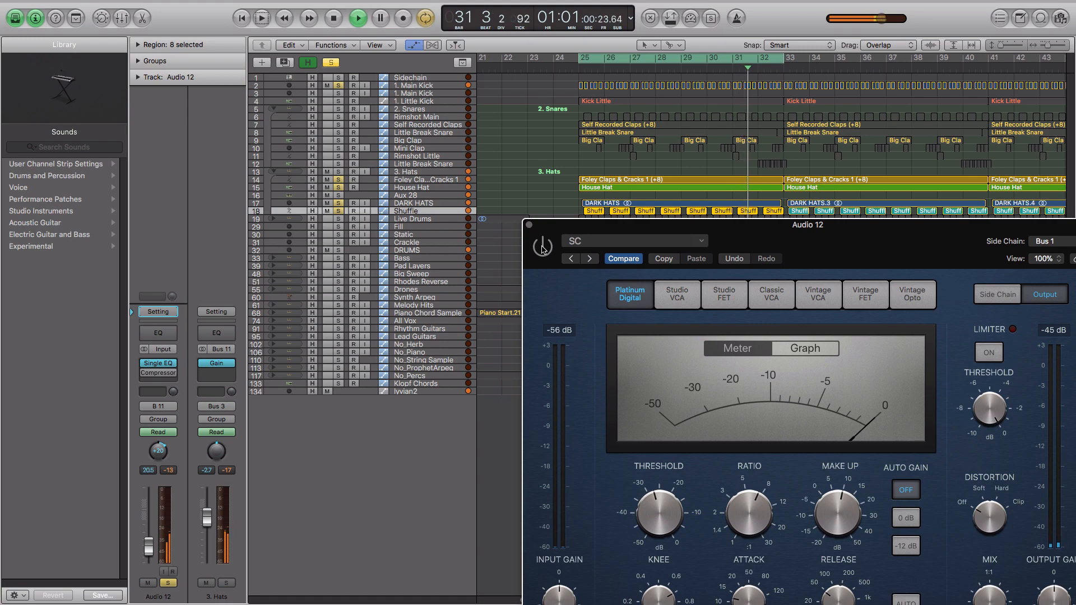
pyautogui.moveTo(632, 229); pyautogui.dragTo(502, 195)
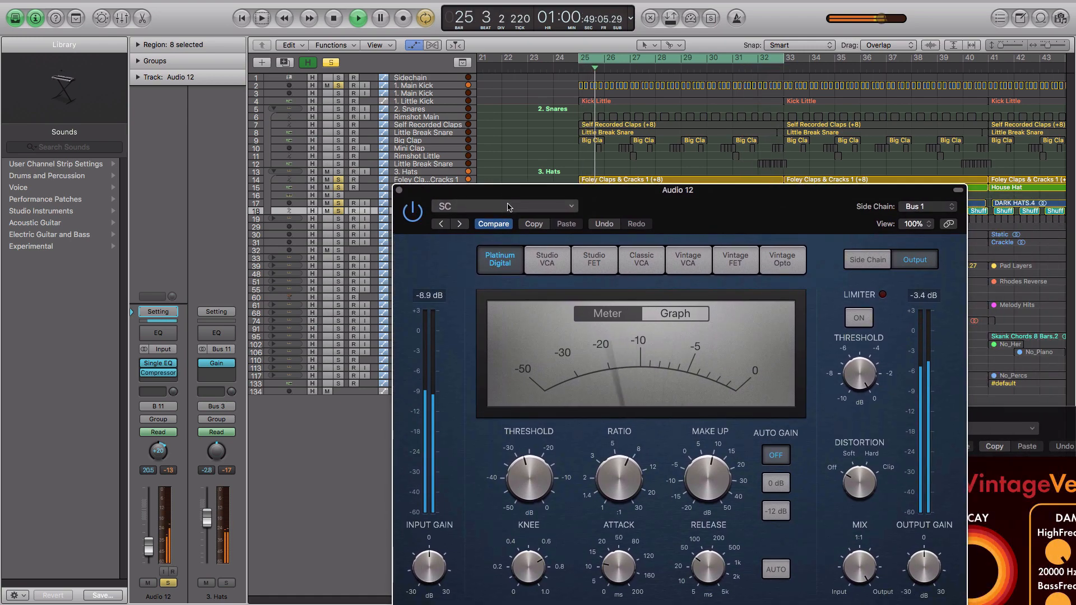
pyautogui.click(399, 190)
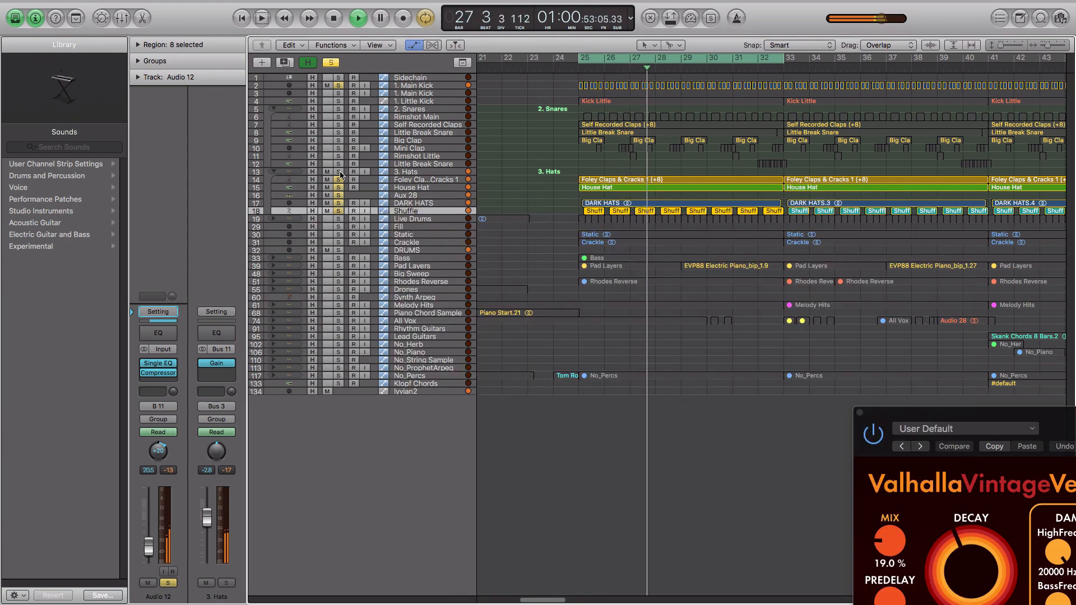
# Step: Solo all tracks from 3. Hats up to the lower 1. Main Kick, and collapse the 3. Hats and 2. Snares stacks
pyautogui.moveTo(341, 174); pyautogui.dragTo(342, 94)
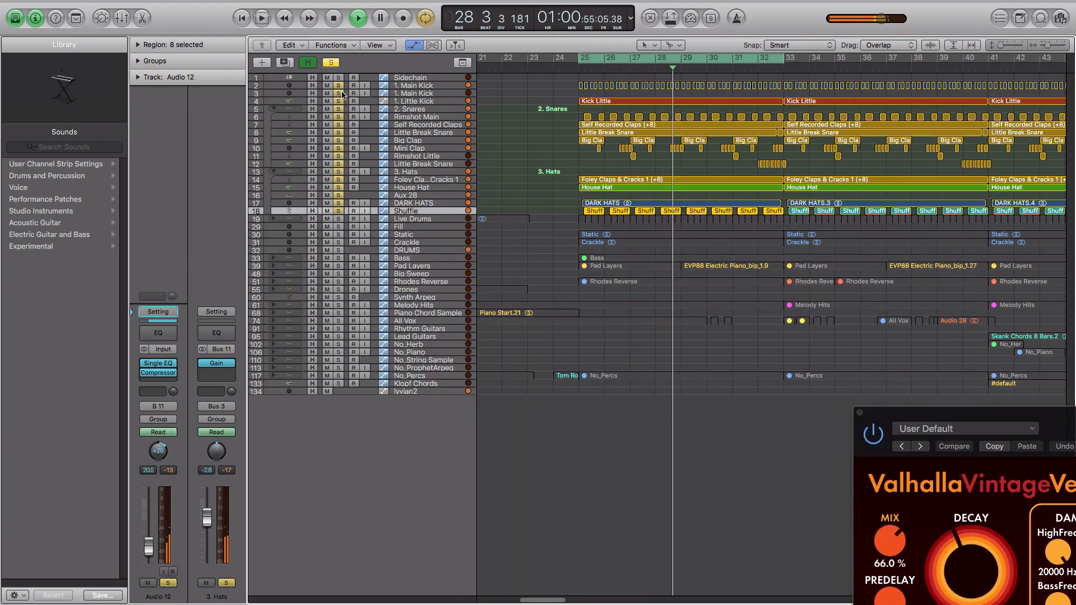
pyautogui.click(273, 171)
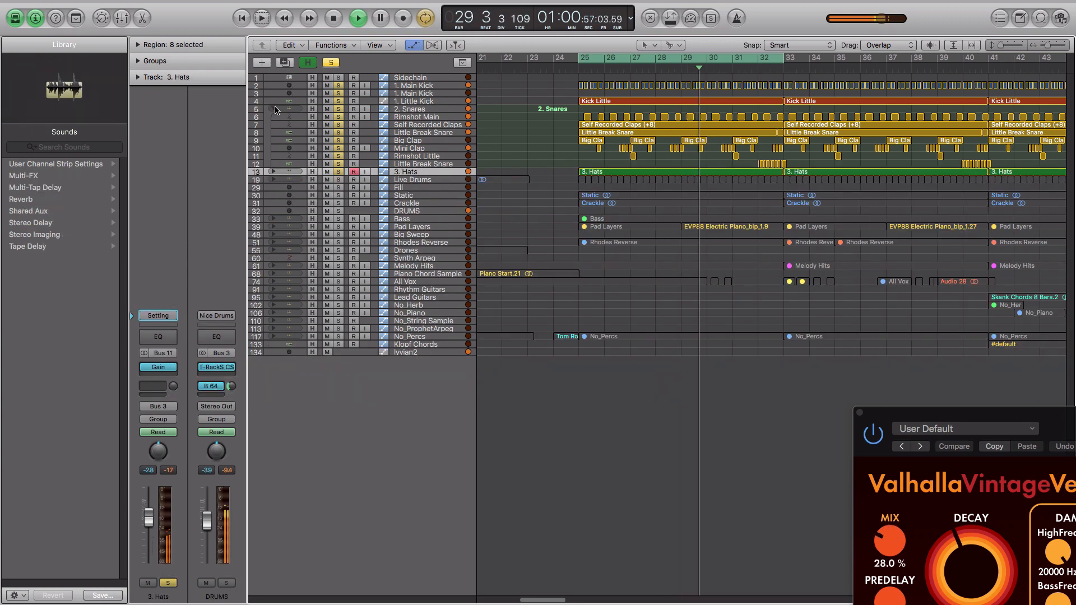
pyautogui.click(273, 109)
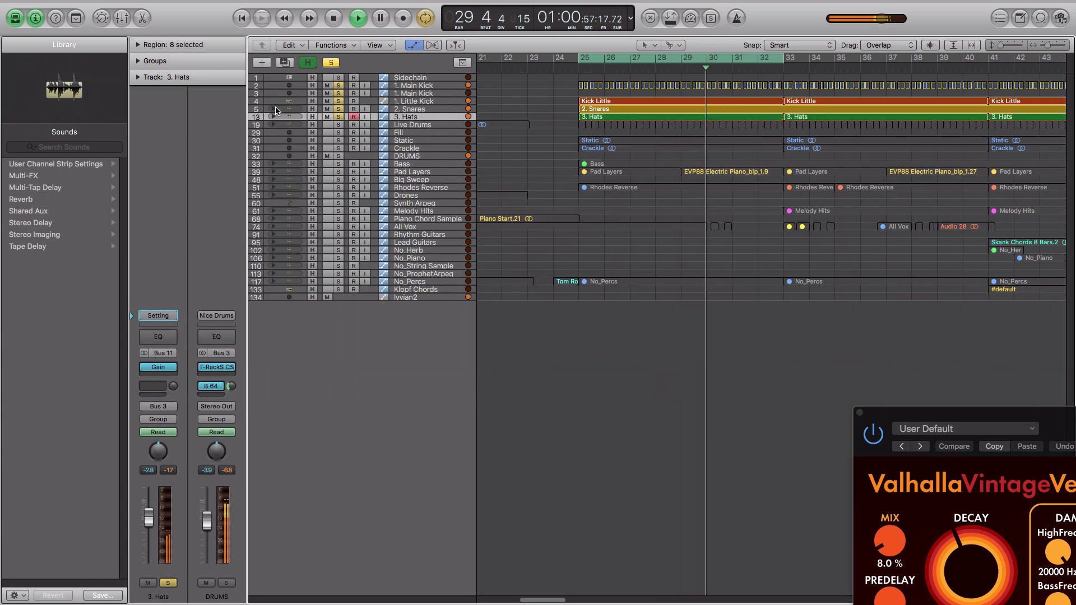
# Step: Select the Live Drums stack and expand it to show its subtracks
pyautogui.click(414, 125)
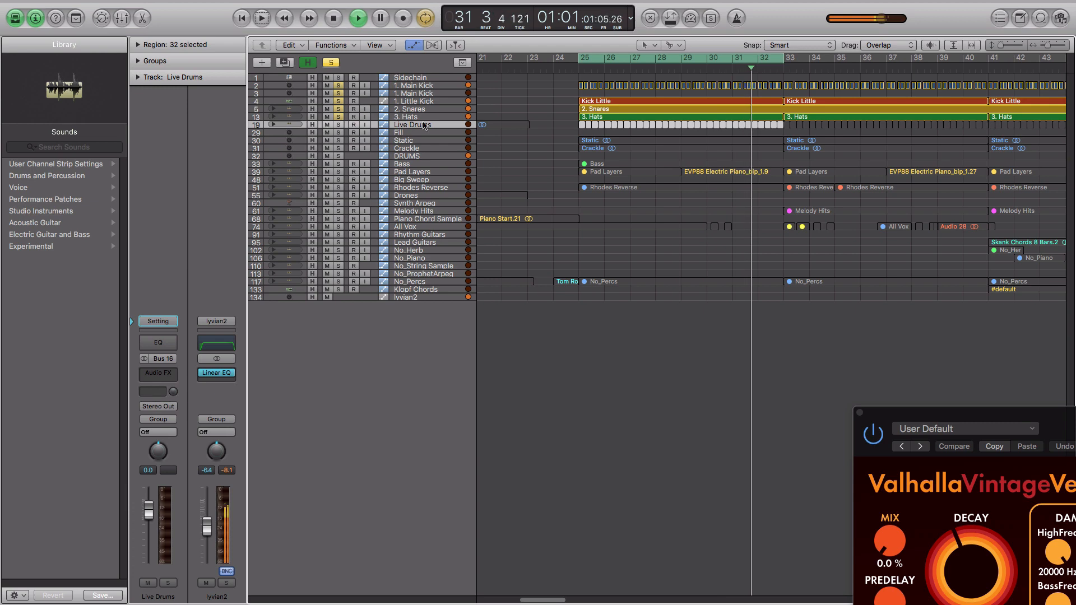
pyautogui.click(274, 125)
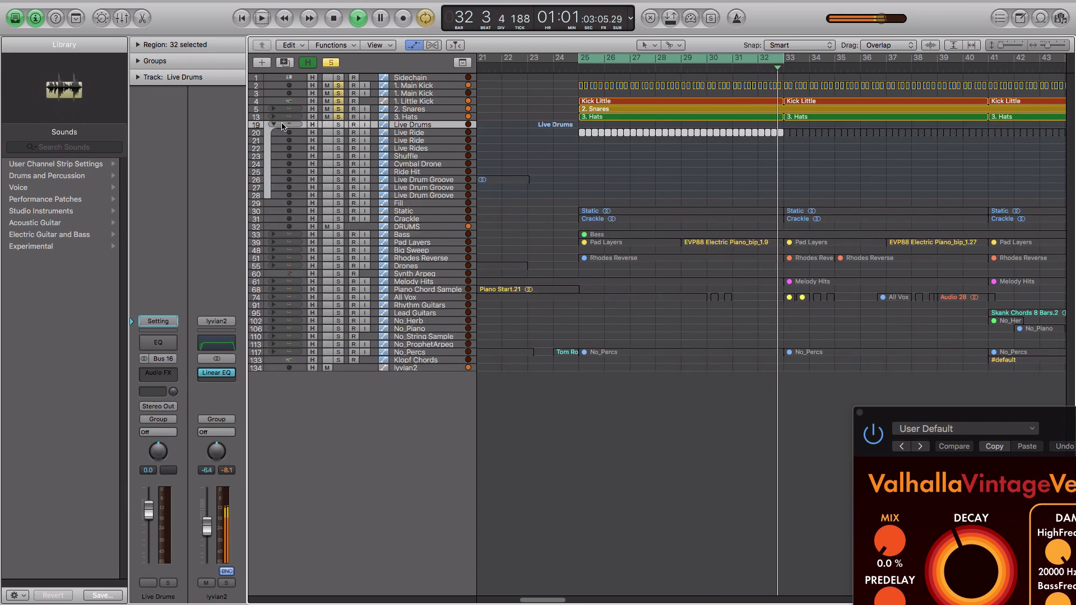